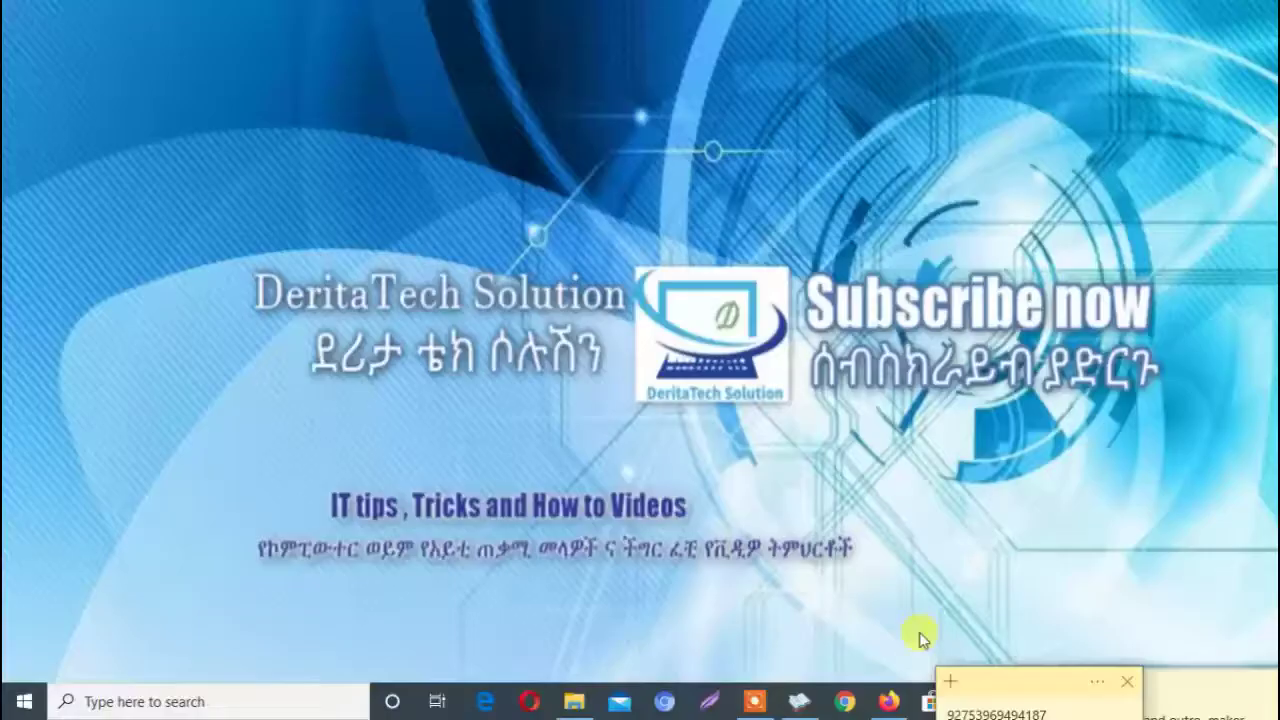
Bring the Firefox window showing the D-Link DWR-932C product page to the front
click(898, 694)
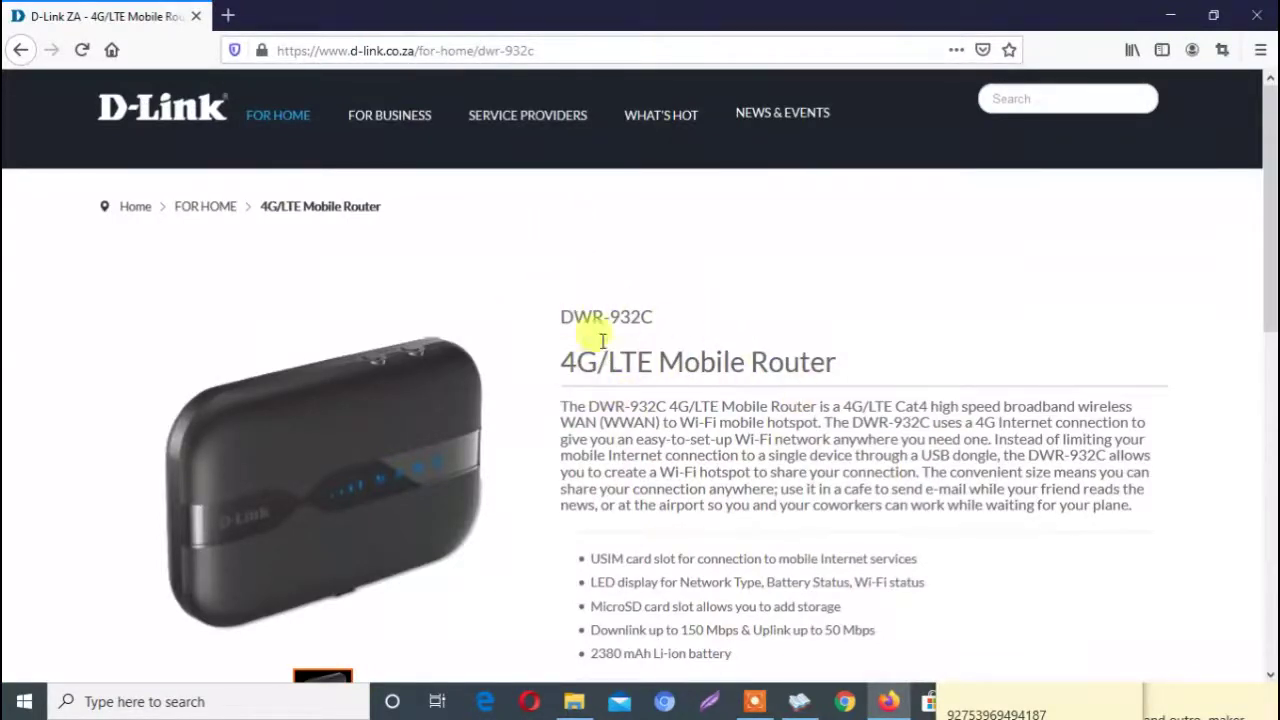
Highlight the DWR-932C heading on the D-Link product page
drag(562, 316, 689, 322)
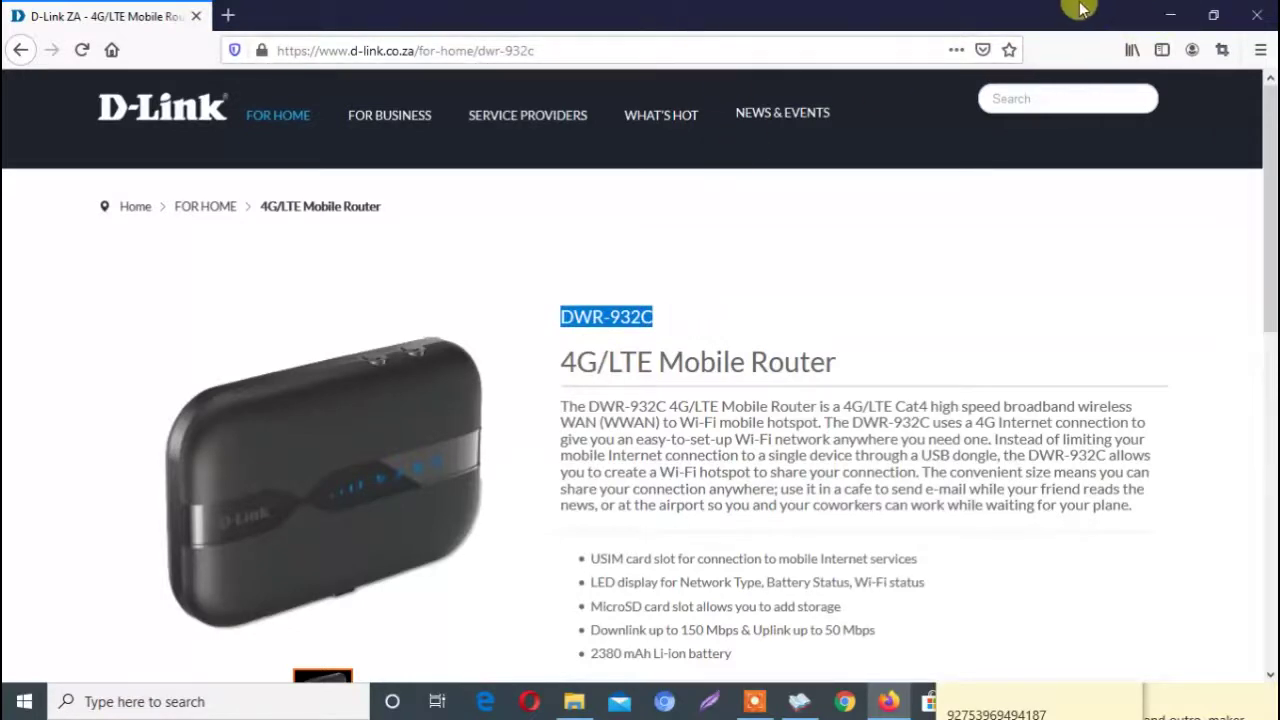
Load 192.168.0.1 in a new Firefox tab to reach the router login page
click(228, 15)
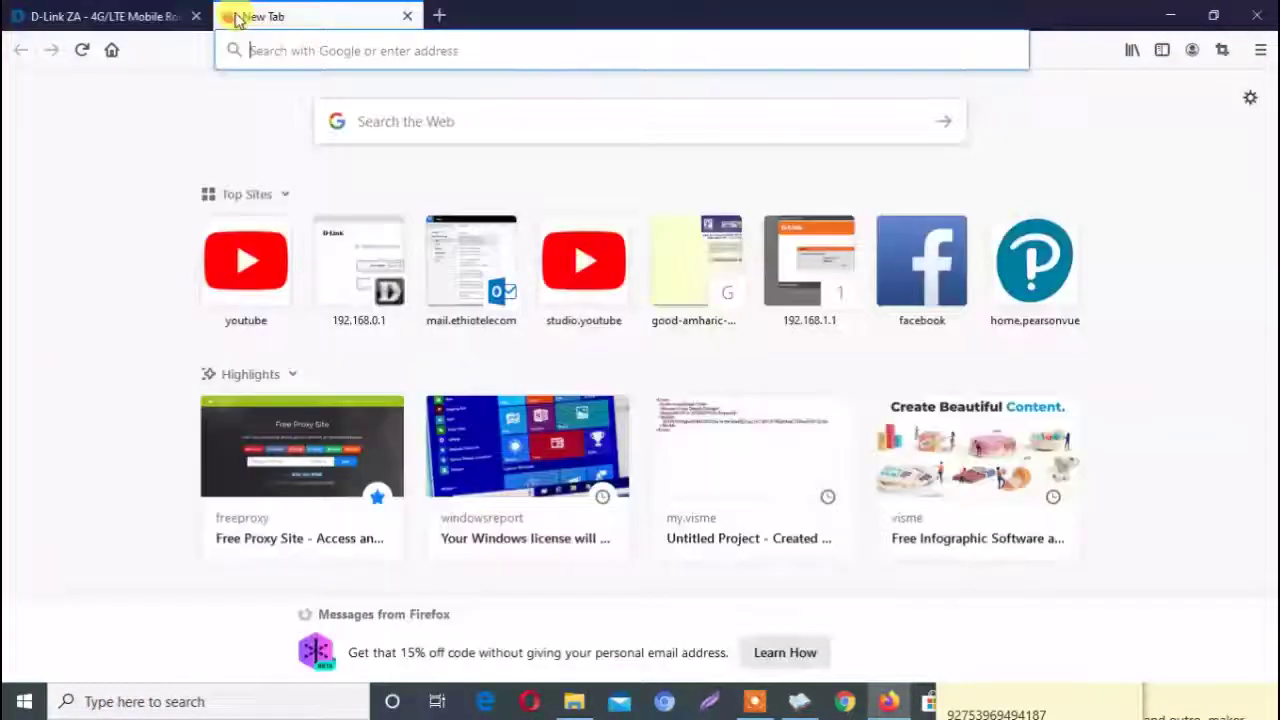
click(271, 49)
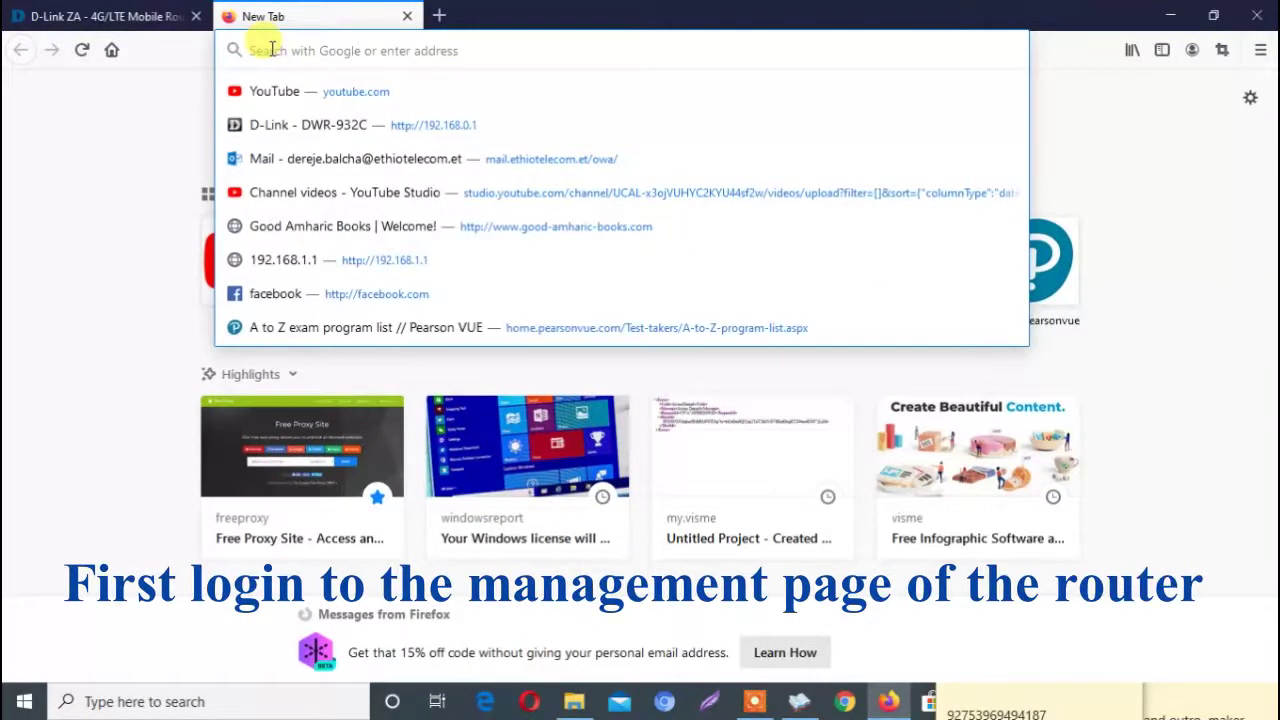
text(192)
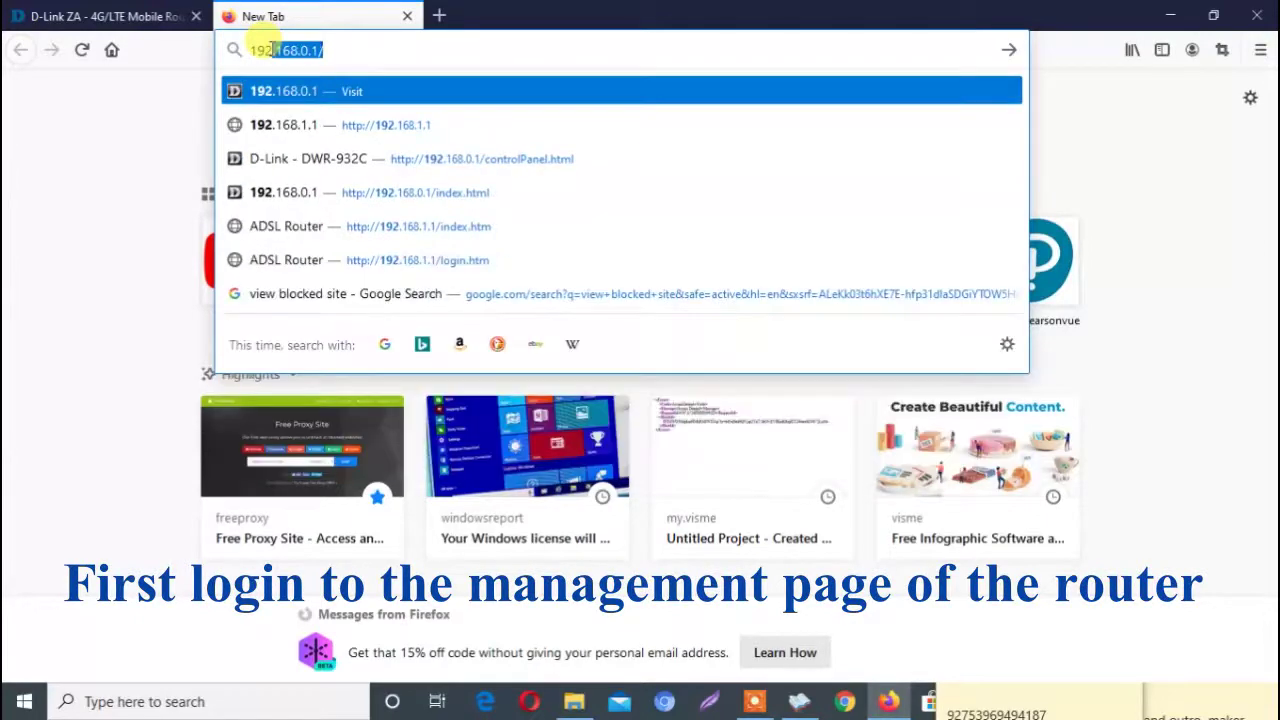
text(.16)
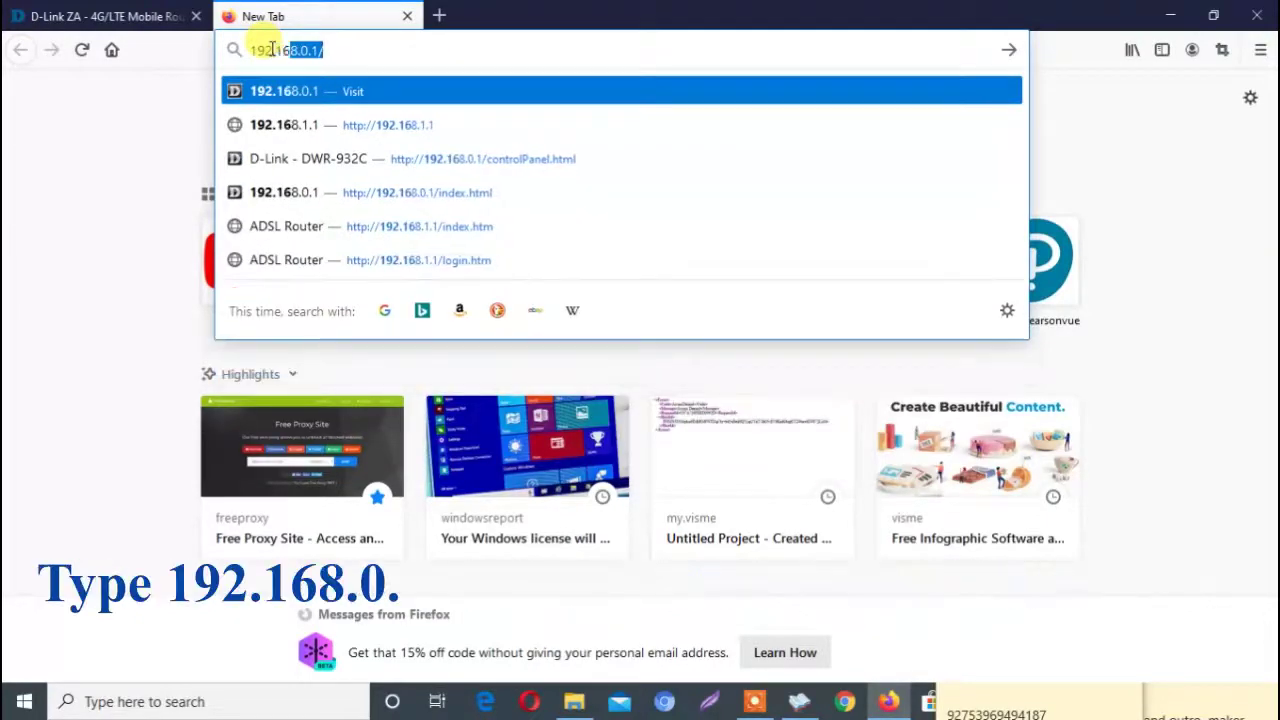
text(8.0.1)
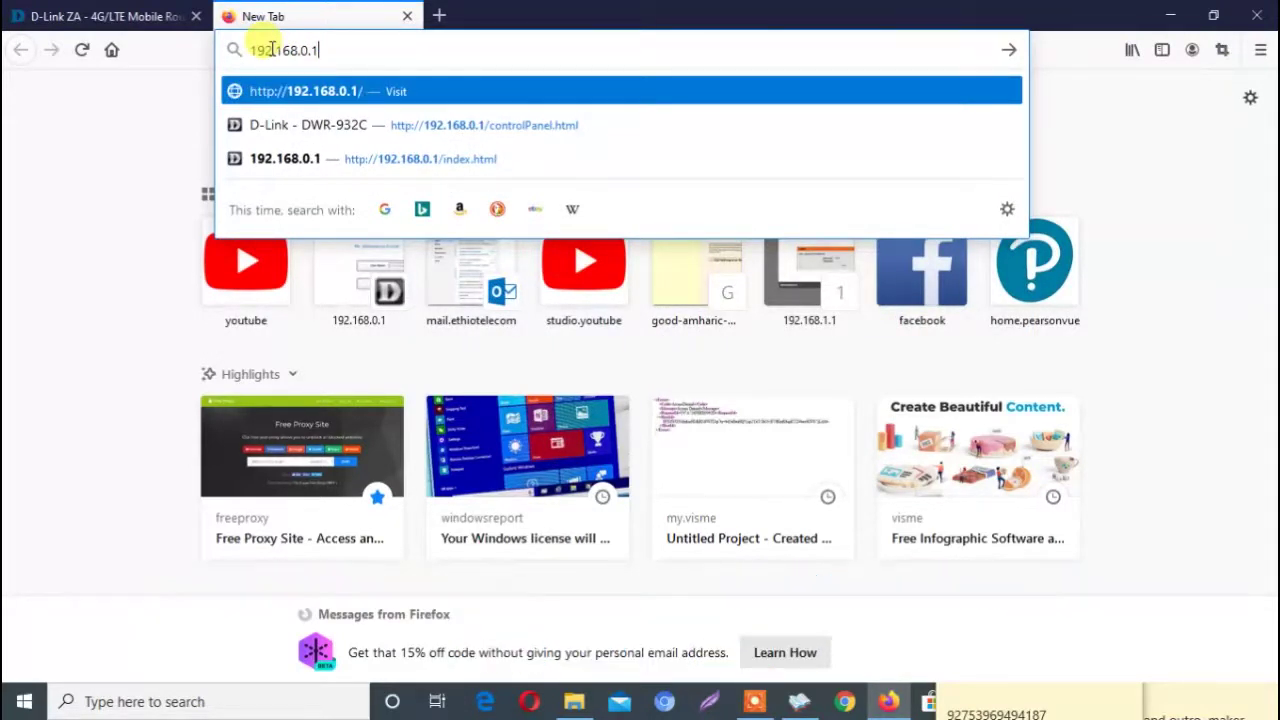
key(Return)
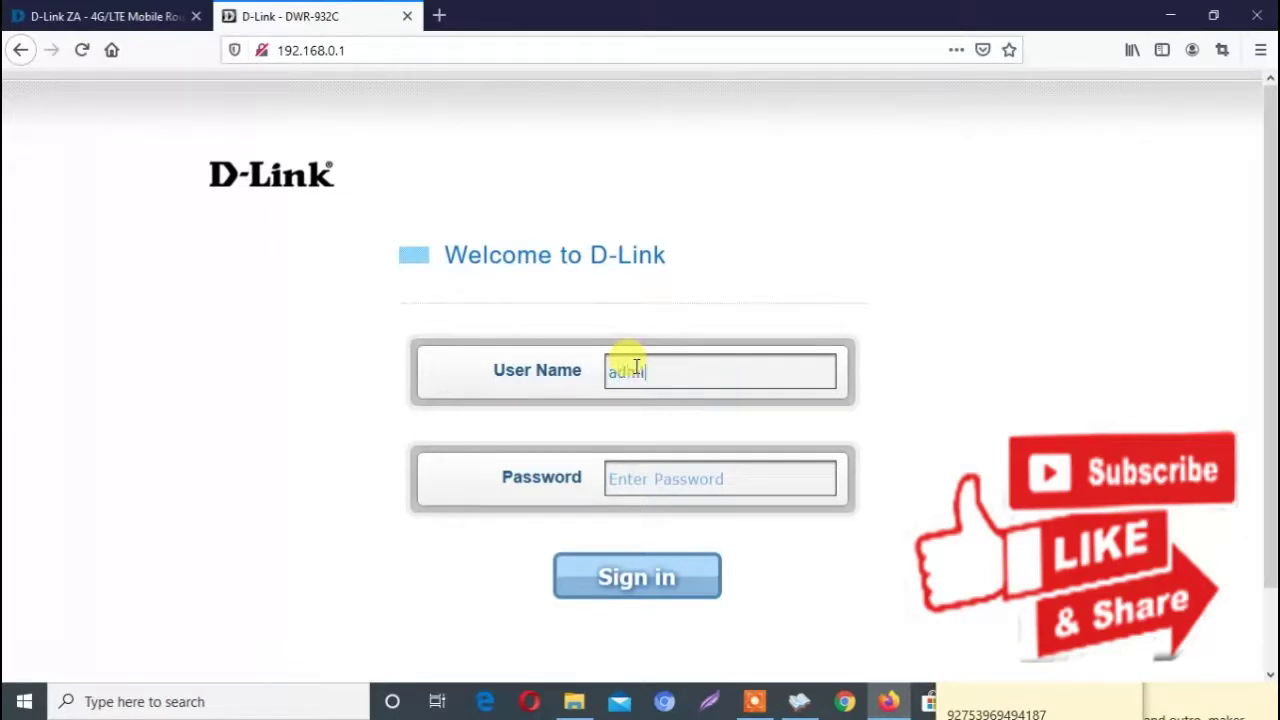
Sign in with the admin account and decline saving the login in Firefox
click(636, 482)
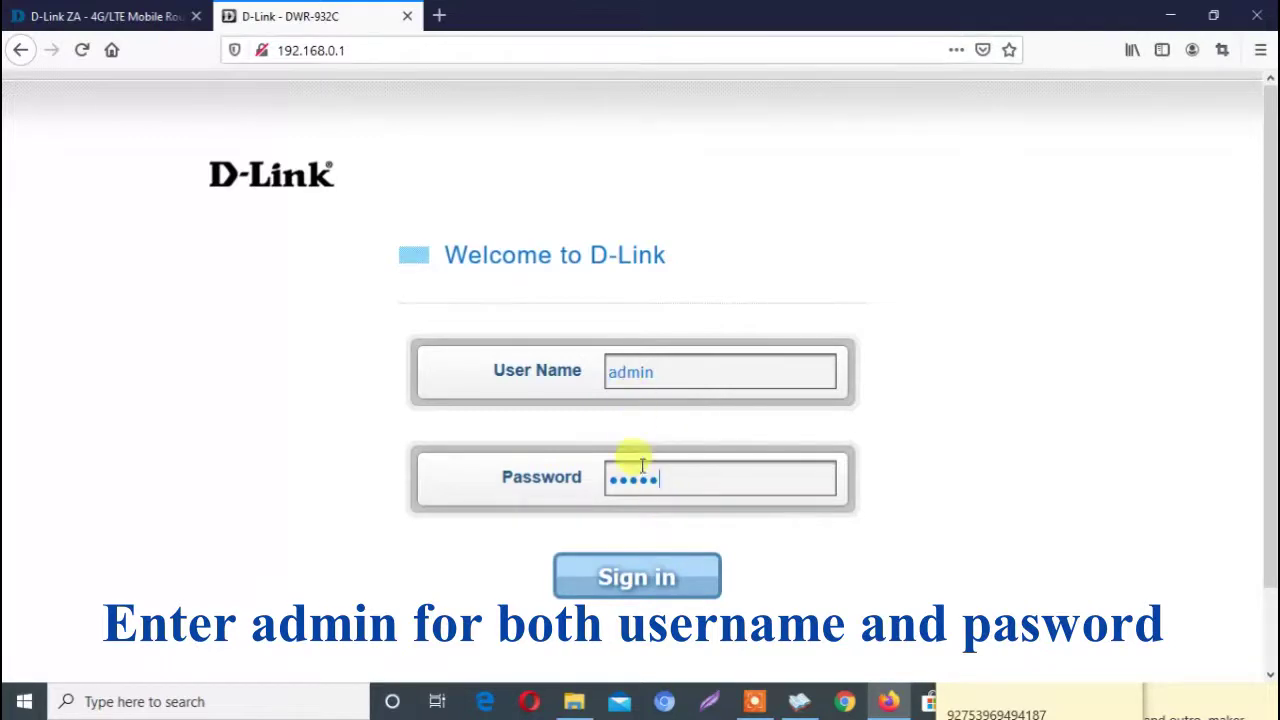
click(650, 580)
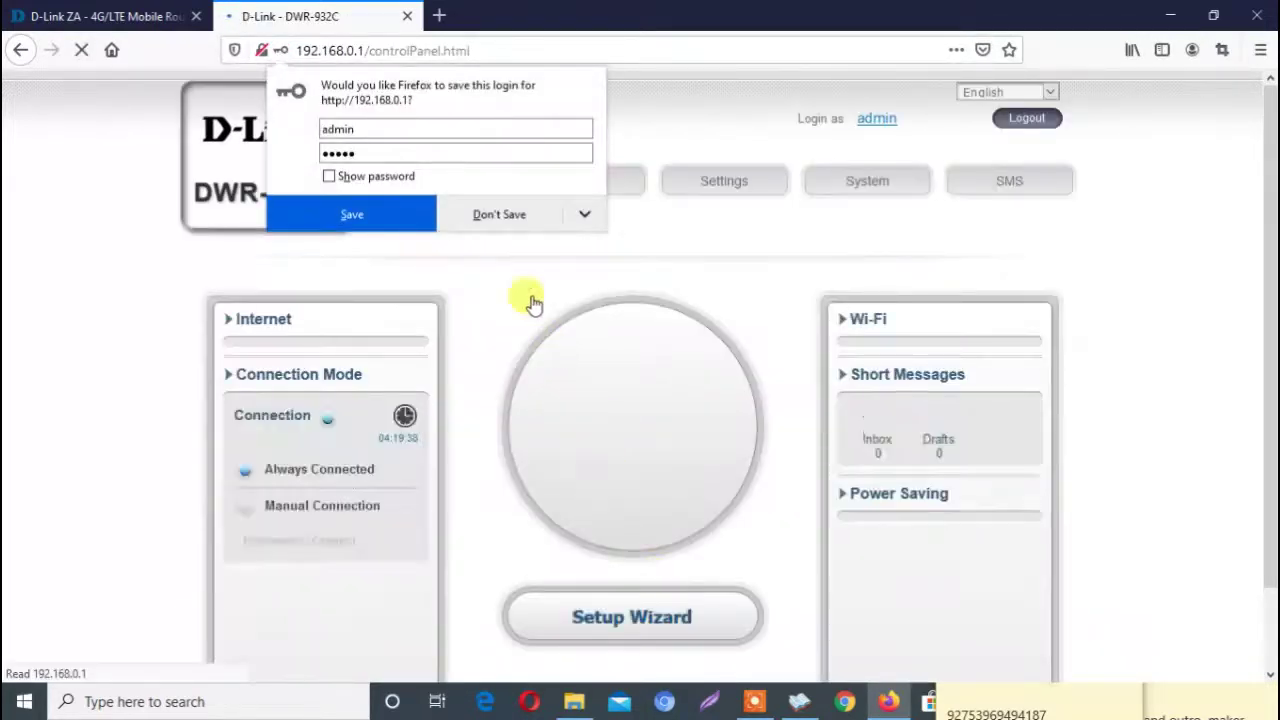
click(518, 216)
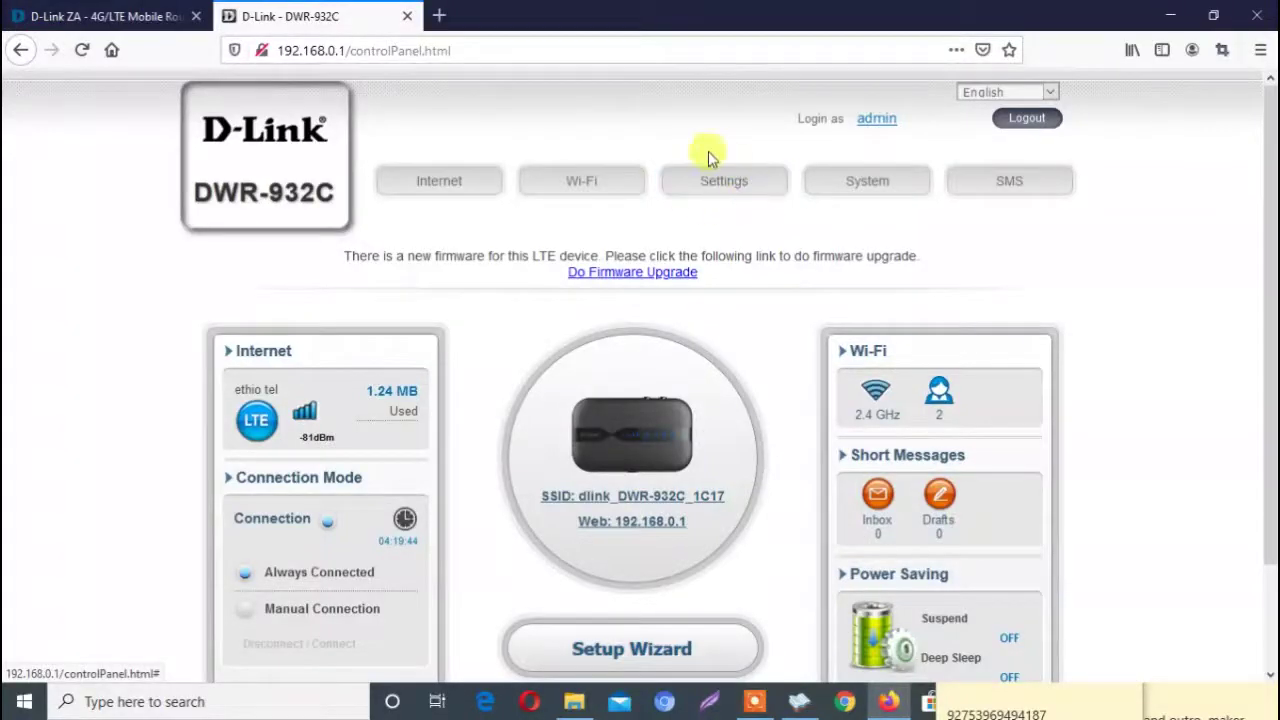
Open Settings > Application Settings on the MAC Filter tab for Wi-Fi 2.4 GHz
click(734, 194)
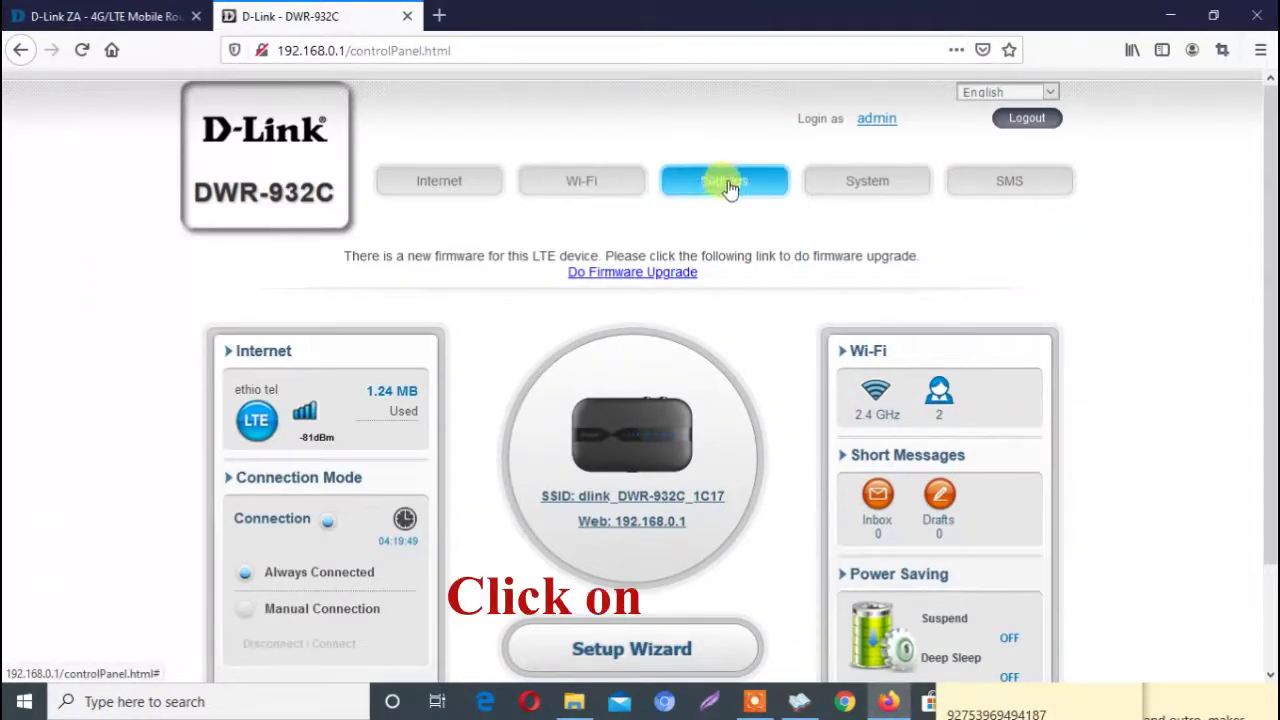
click(719, 189)
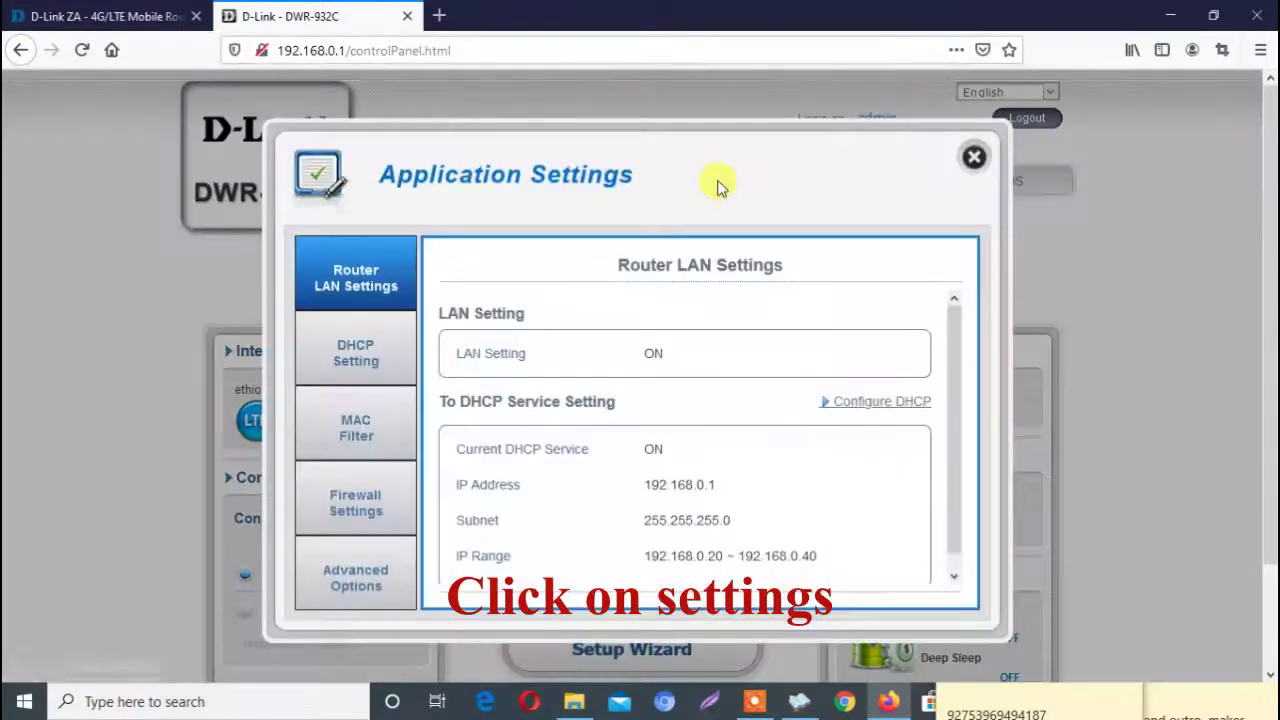
click(356, 440)
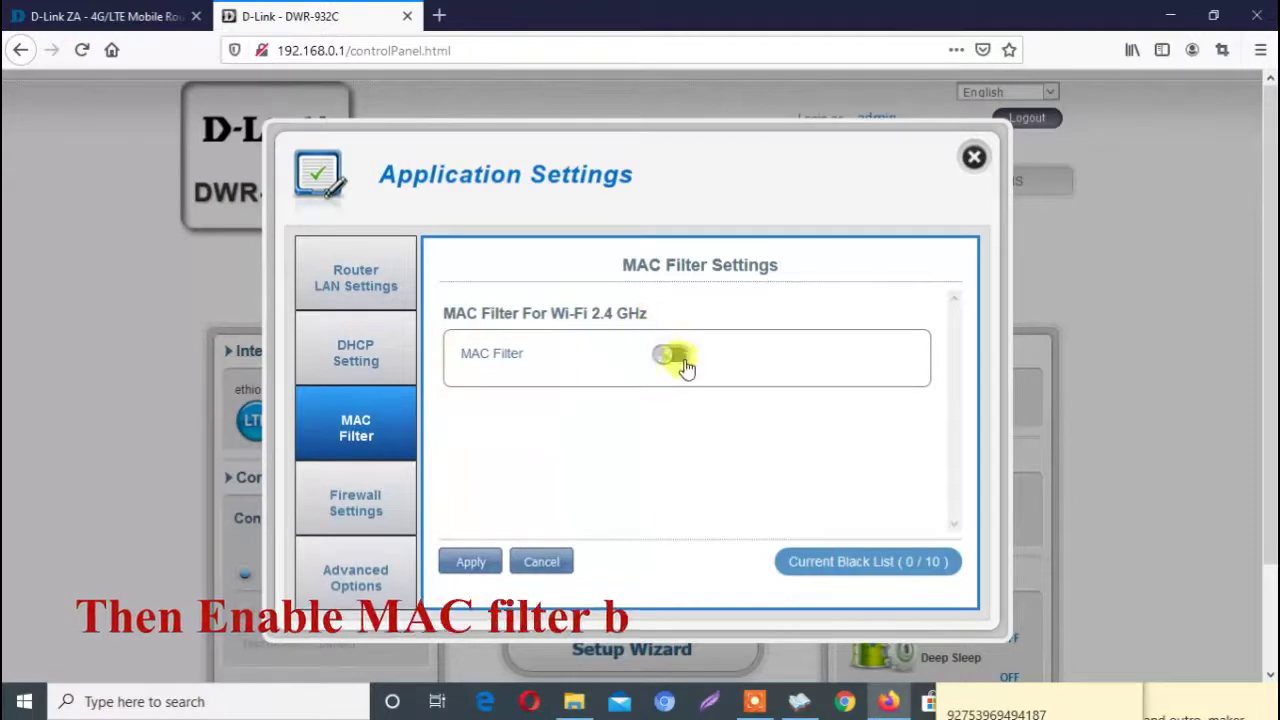
Switch the 2.4 GHz MAC Filter on and open an empty Add New black-list entry
click(671, 357)
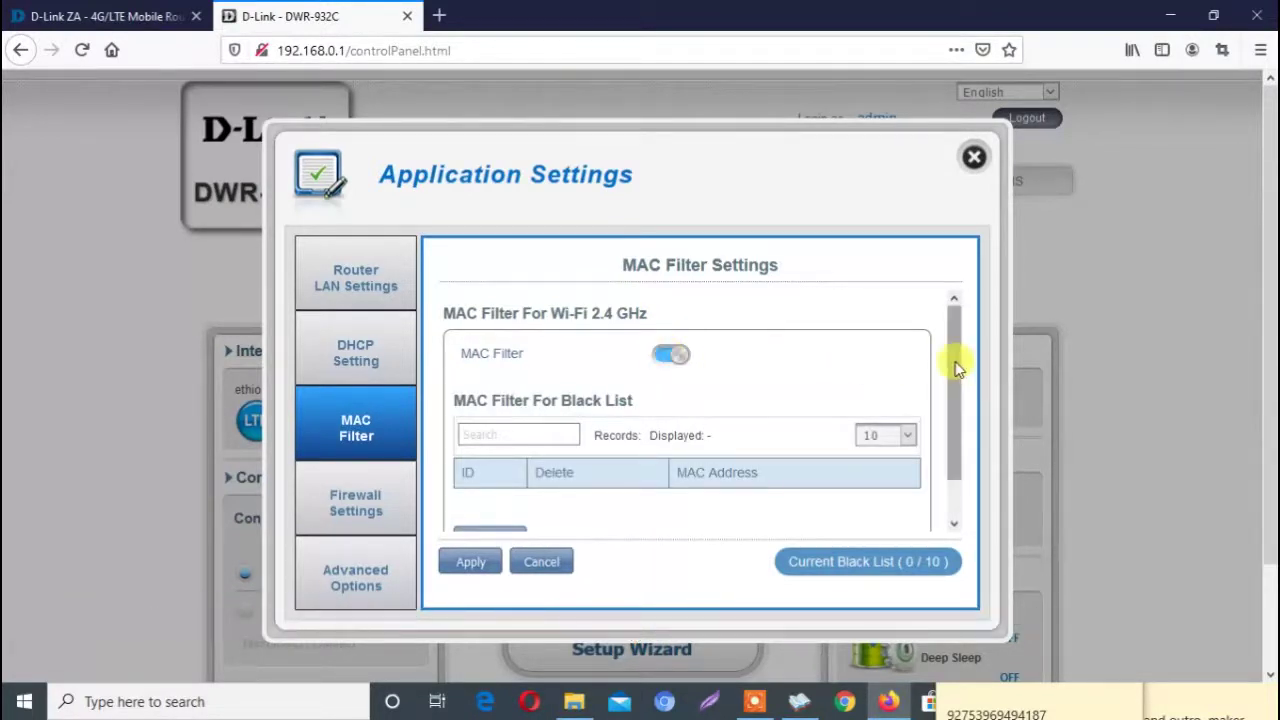
drag(960, 363, 952, 428)
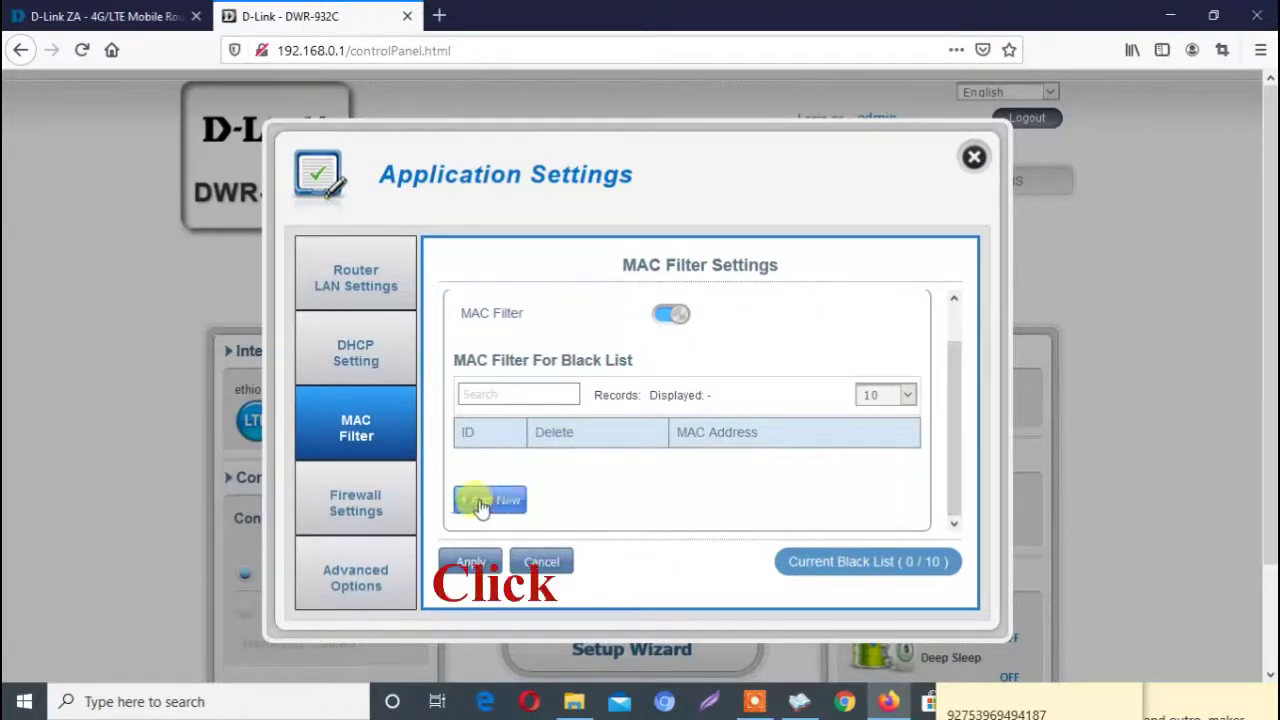
click(492, 508)
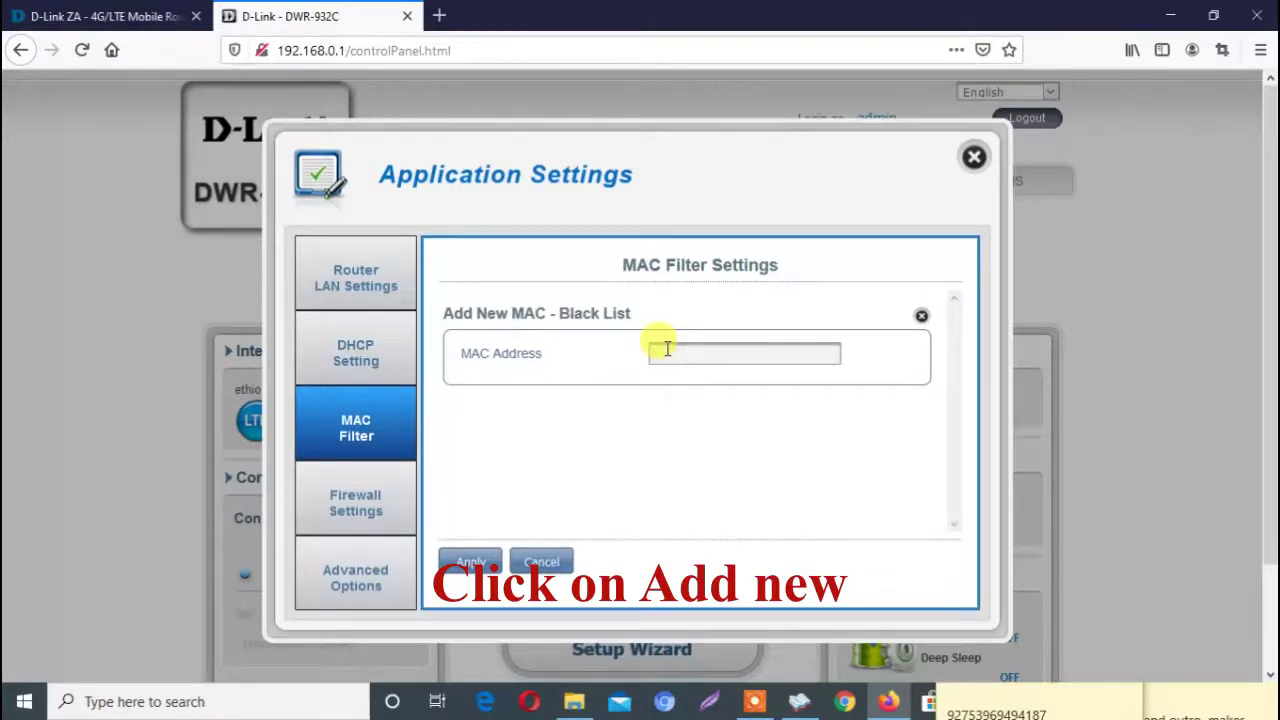
click(667, 348)
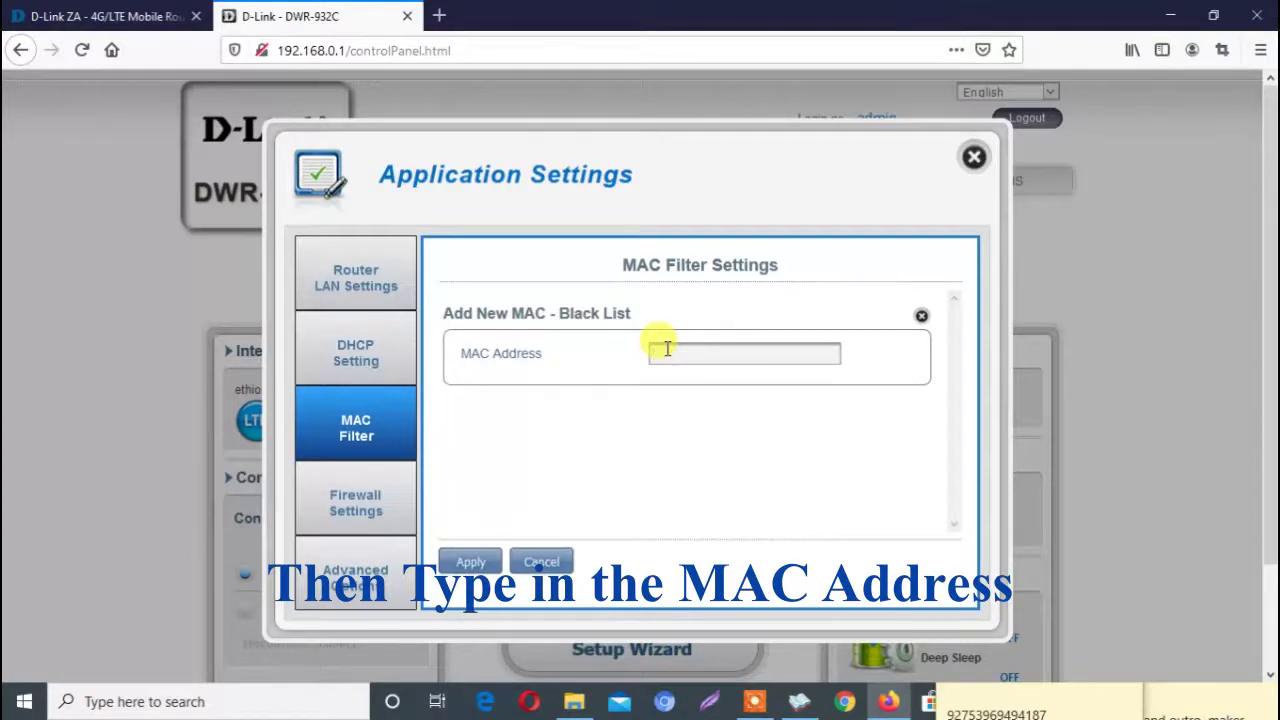
click(167, 703)
text(cm)
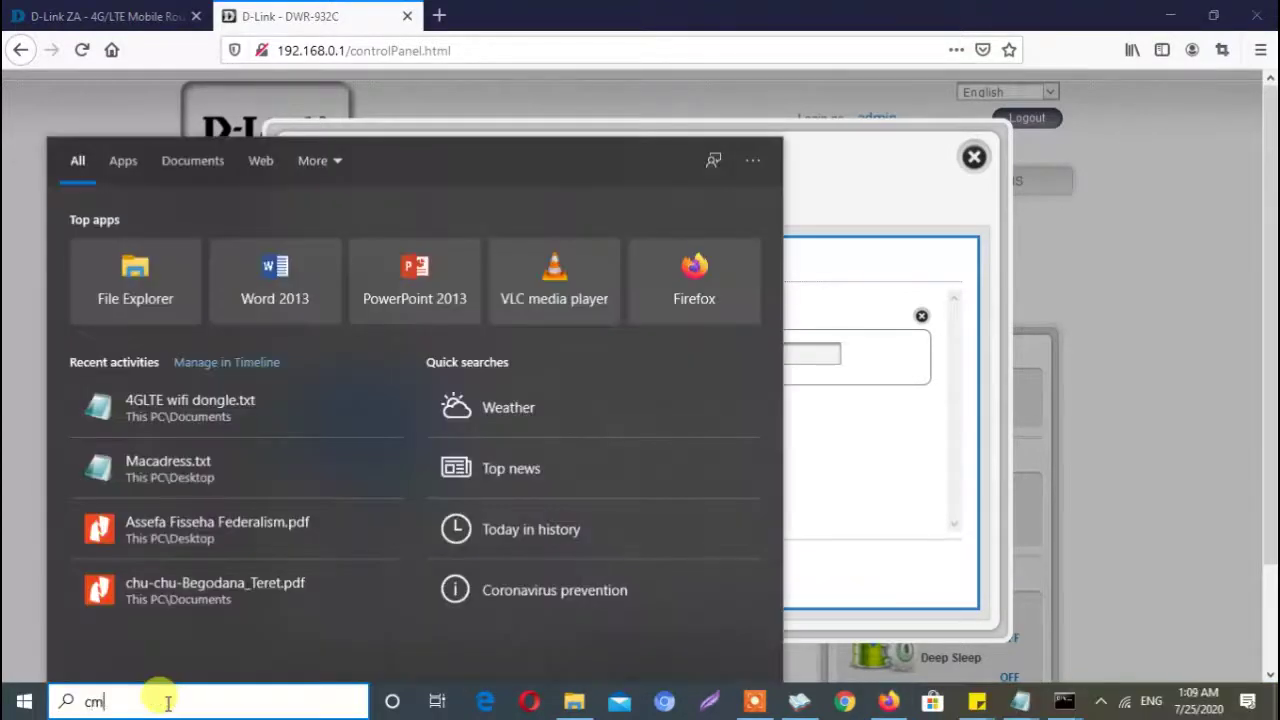
Run getmac in Command Prompt, select the first physical address, then close the window
text(d)
key(Return)
text(getmac)
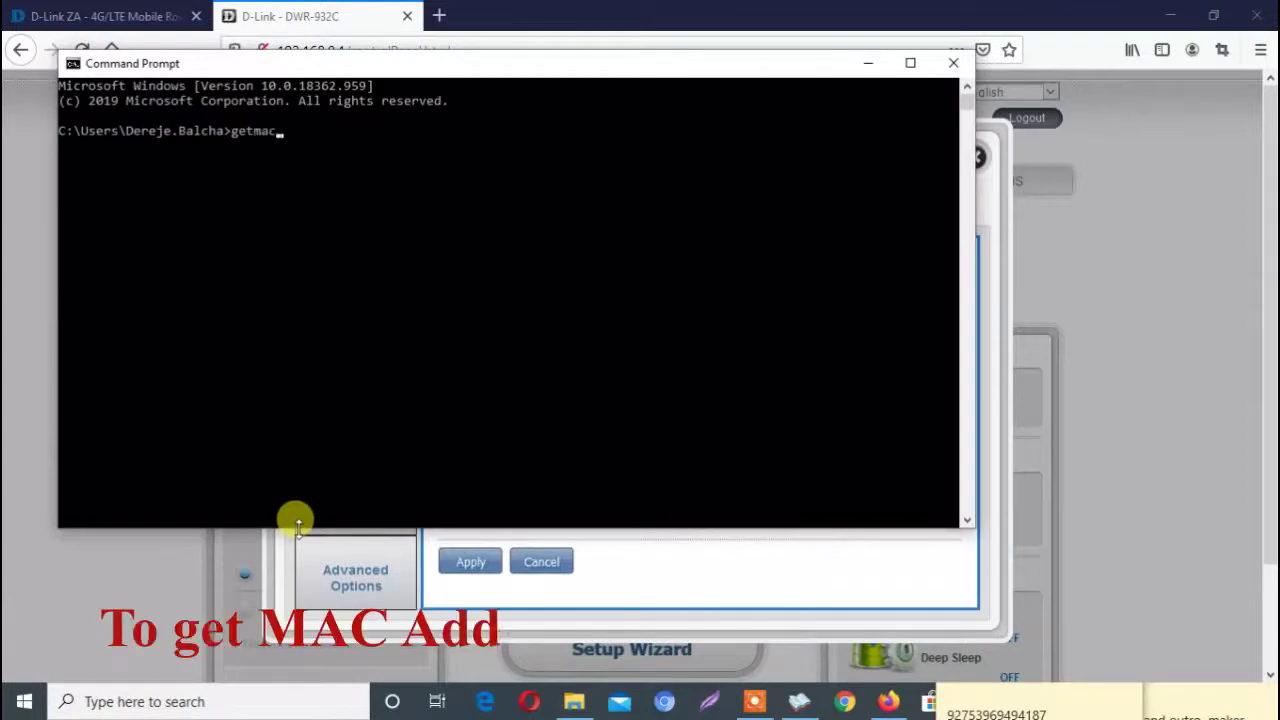
key(Return)
mouse_move(188, 192)
mouse_down()
mouse_move(66, 196)
mouse_move(192, 189)
mouse_up()
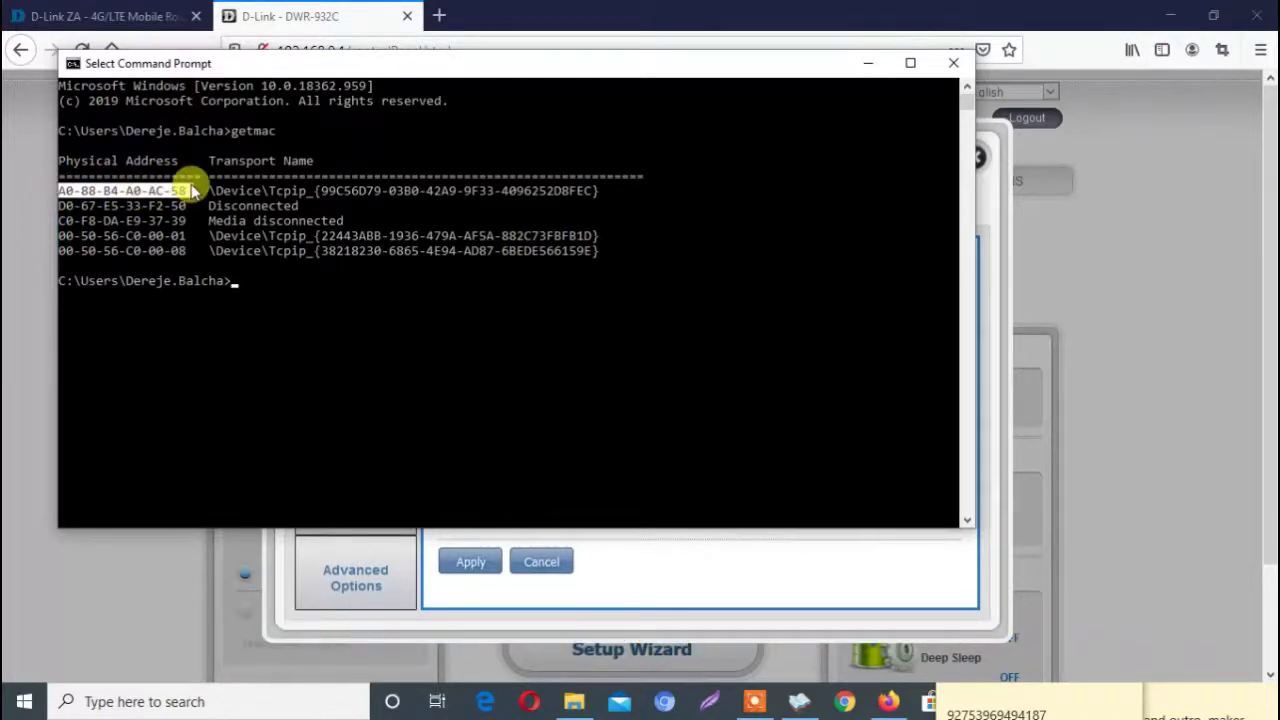
drag(62, 190, 78, 192)
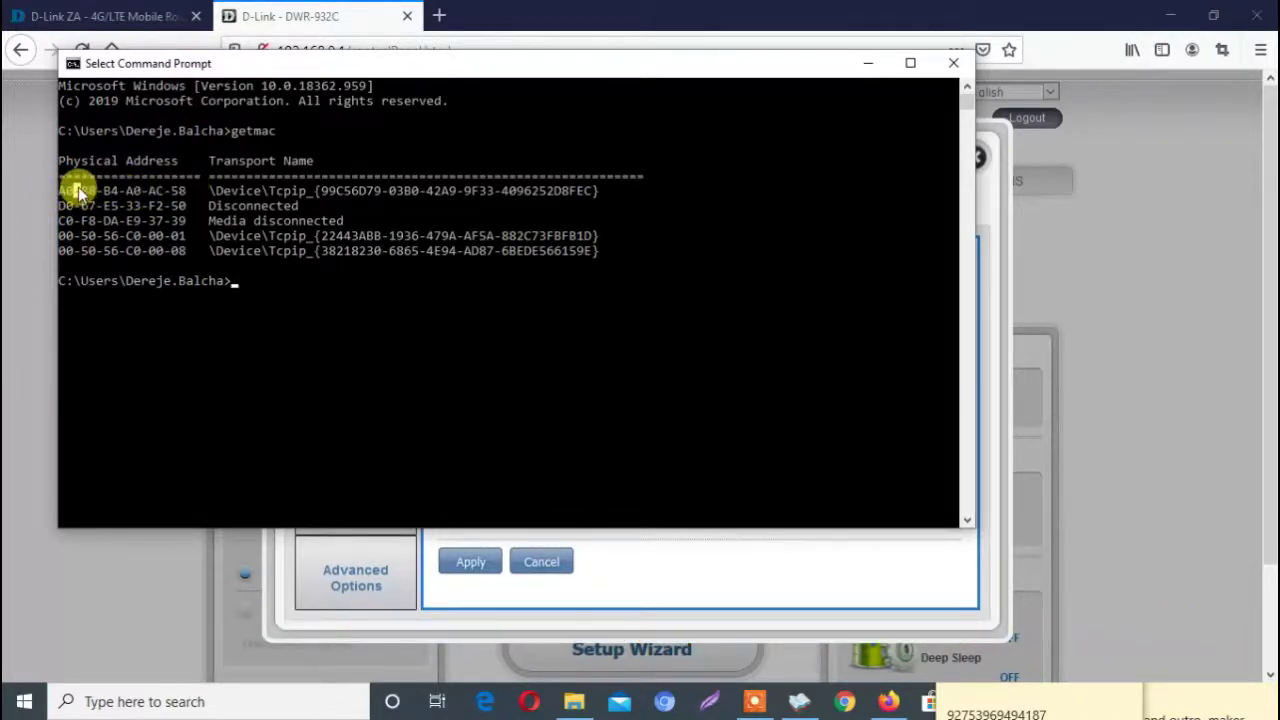
drag(100, 195, 142, 198)
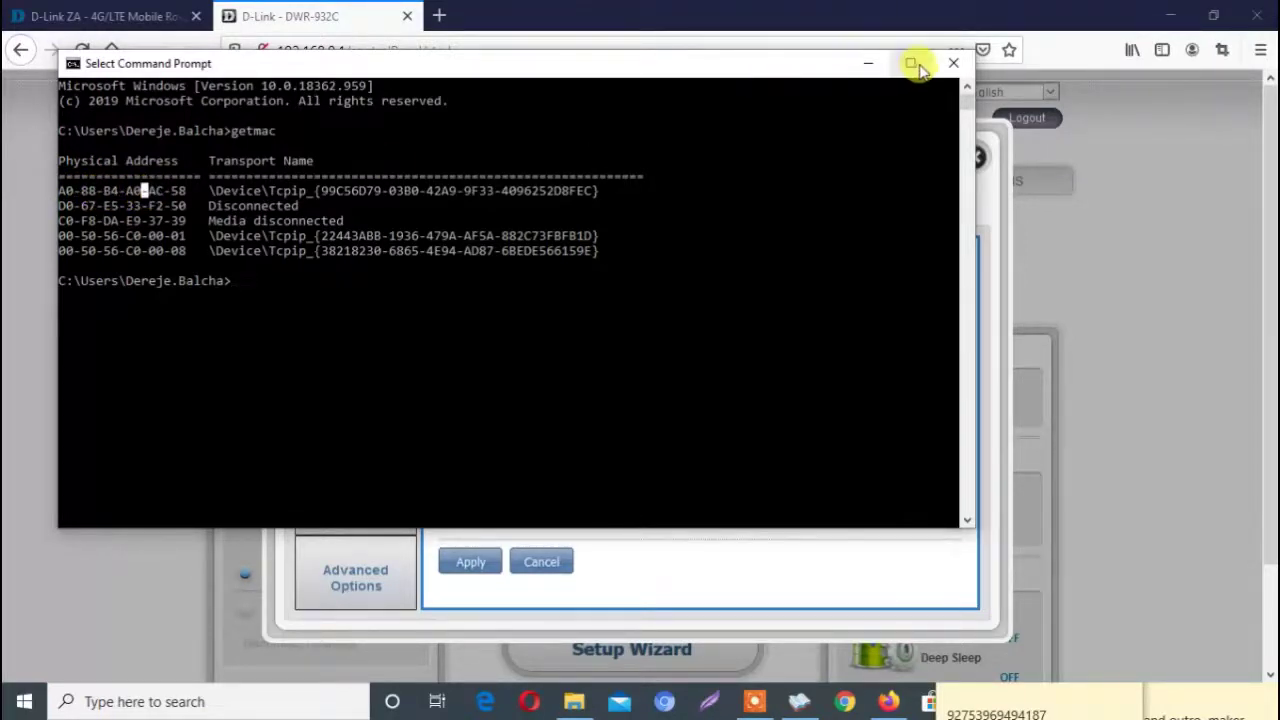
click(953, 63)
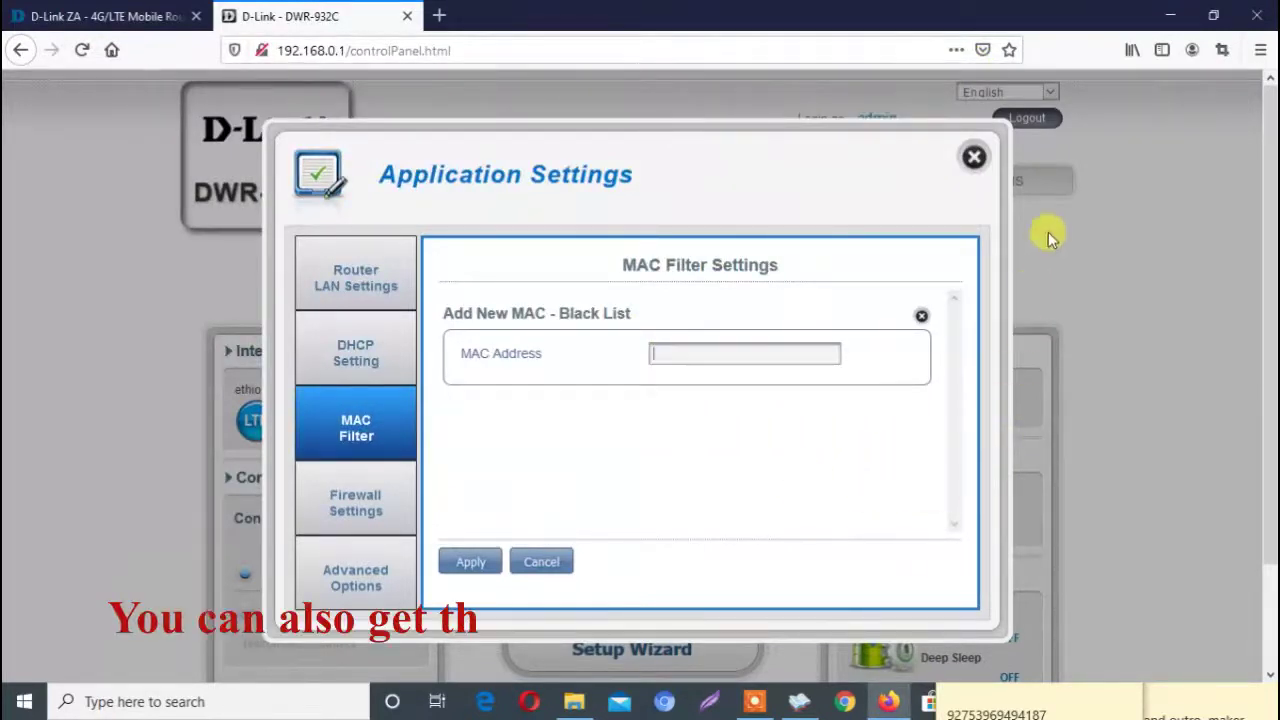
Find the Android client's MAC address in the Wi-Fi Clients list, then return to the dashboard
click(972, 155)
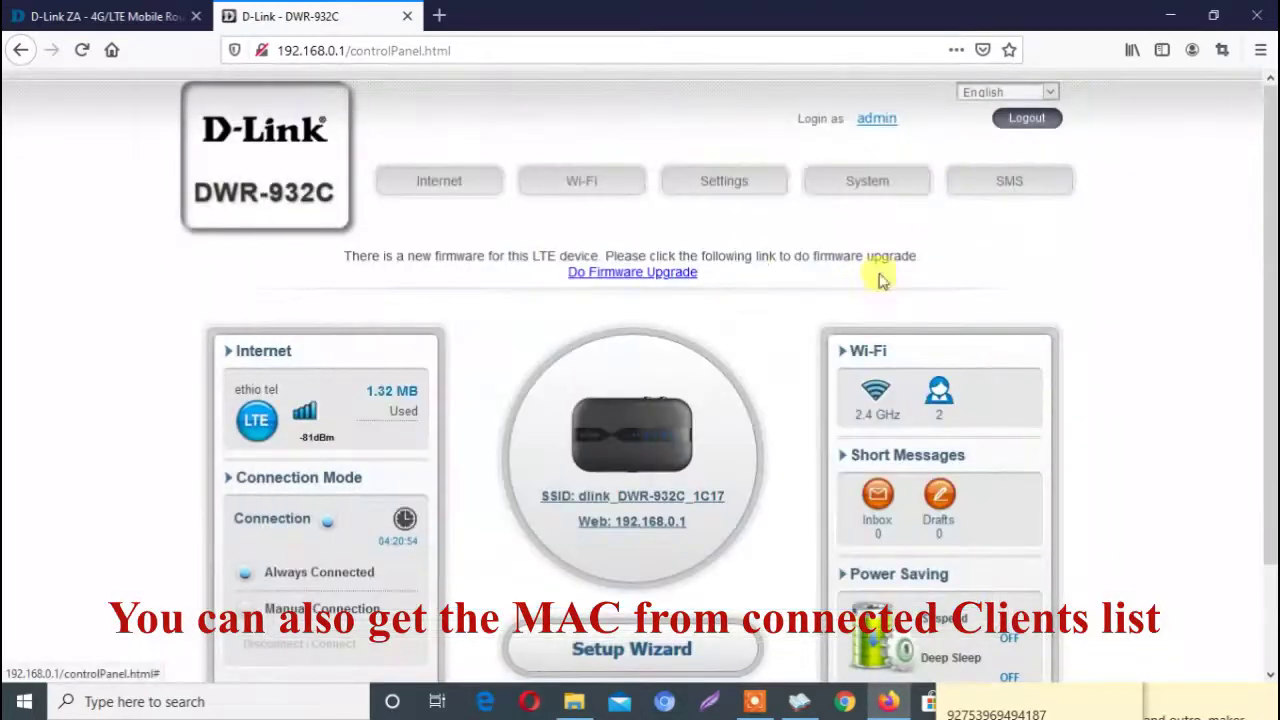
click(565, 180)
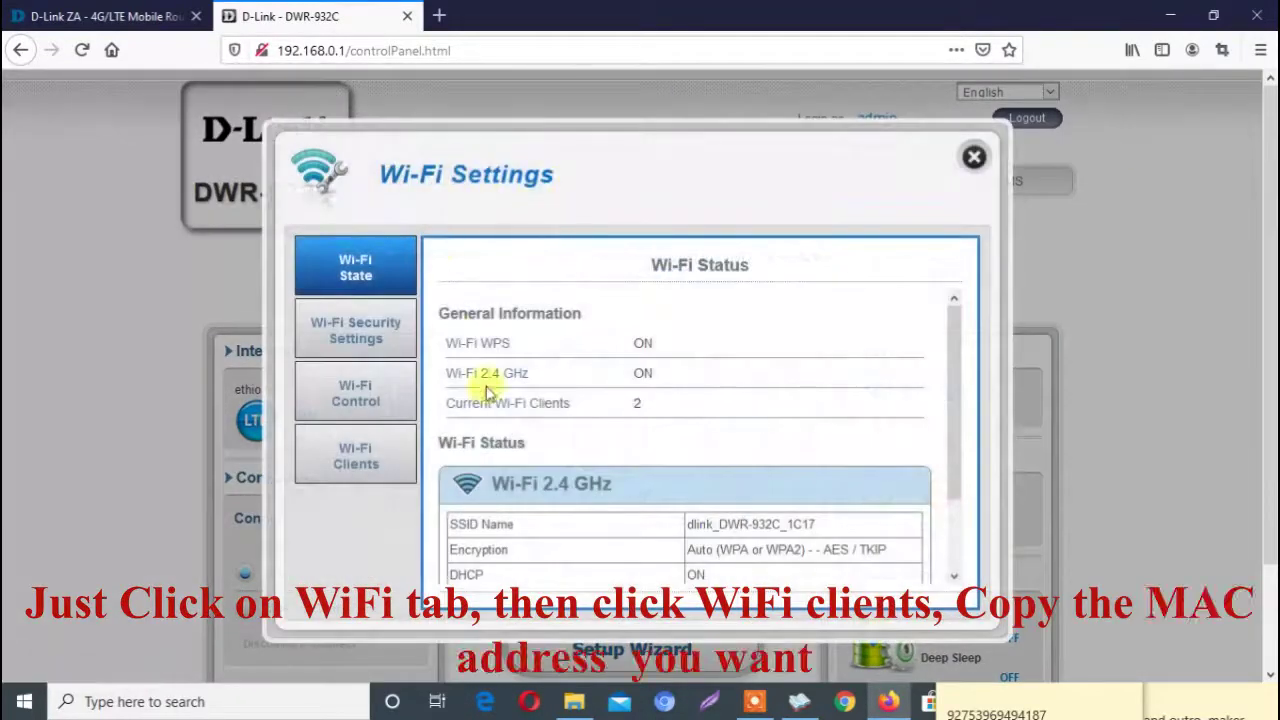
click(372, 458)
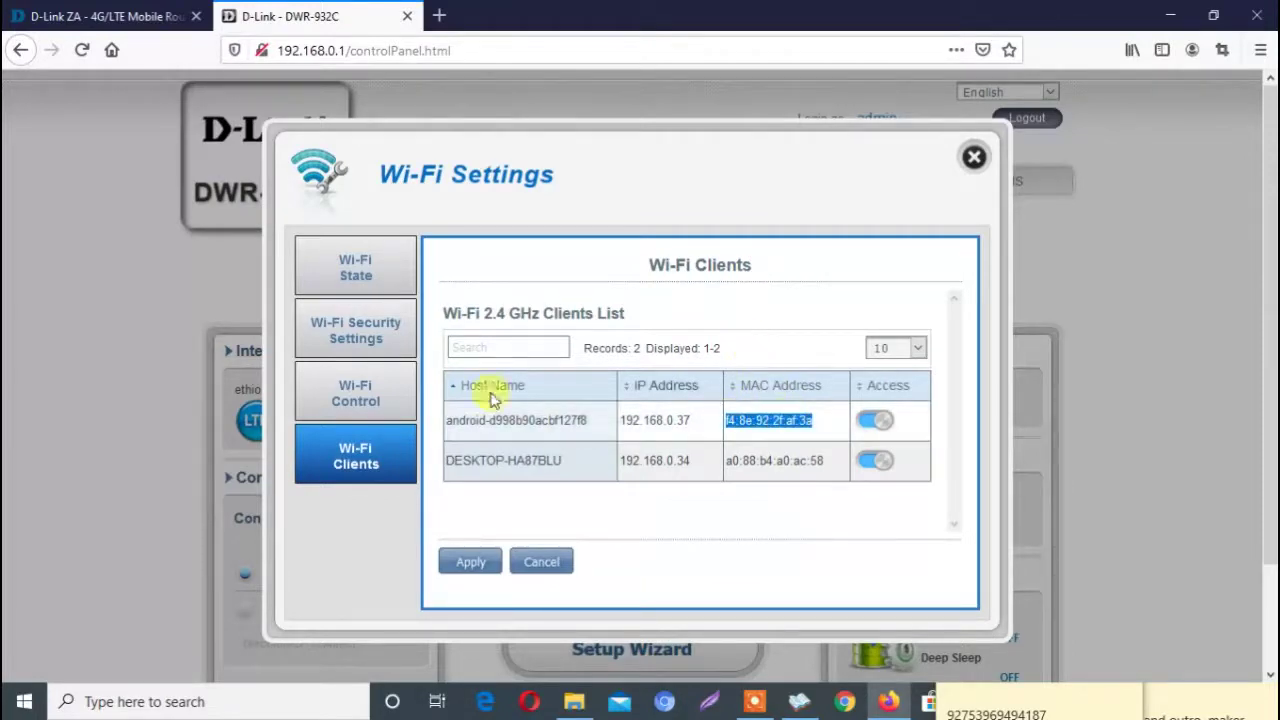
click(973, 157)
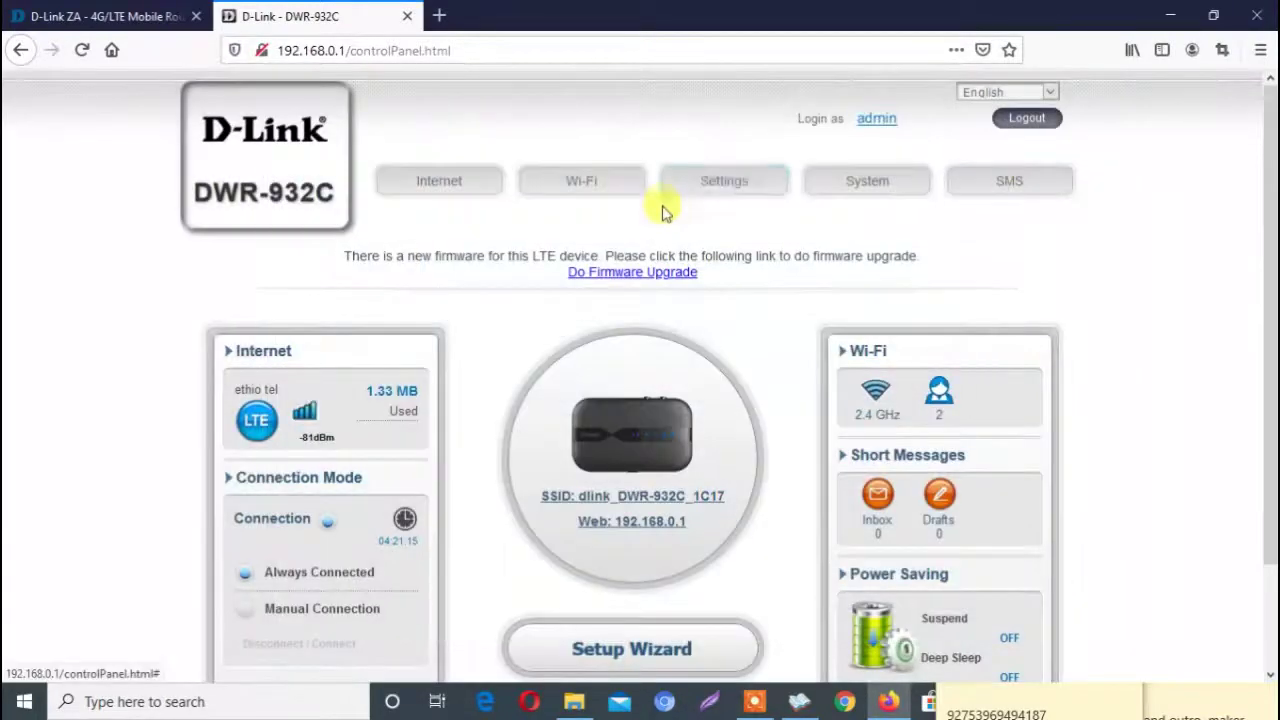
Reopen MAC Filter settings, turn 2.4 GHz filtering on, and start a new black-list entry
click(714, 186)
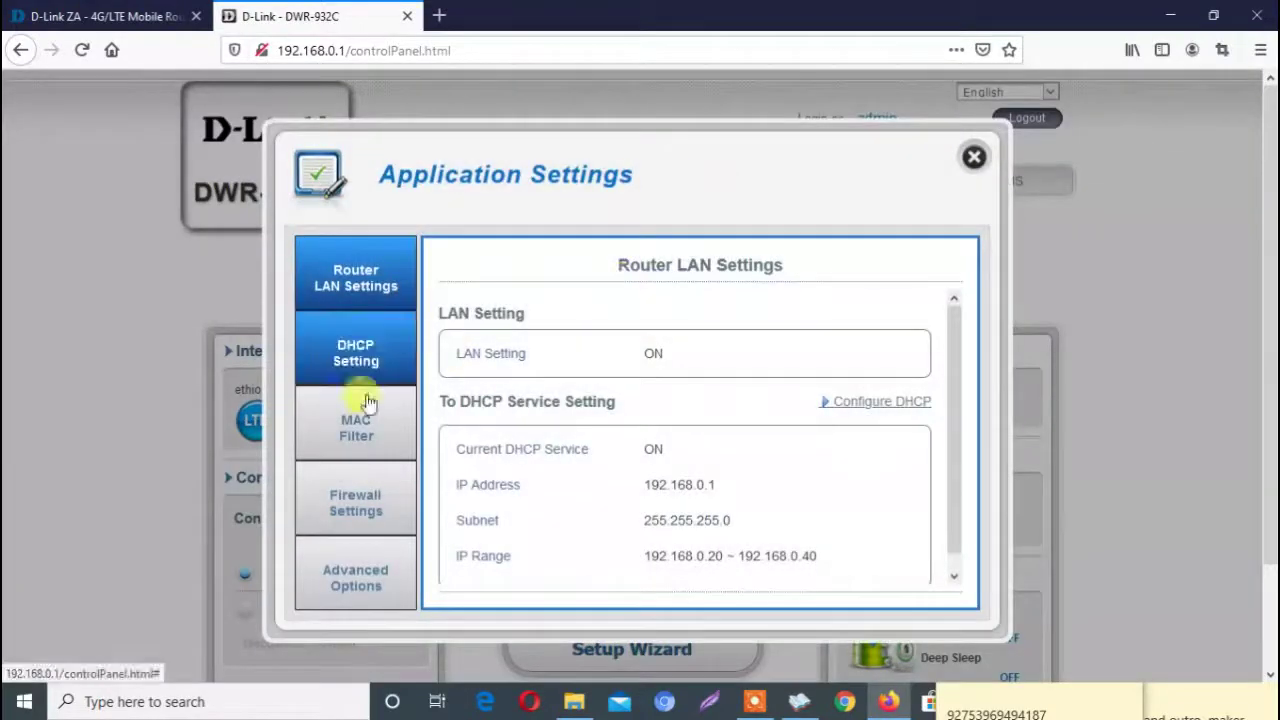
click(355, 432)
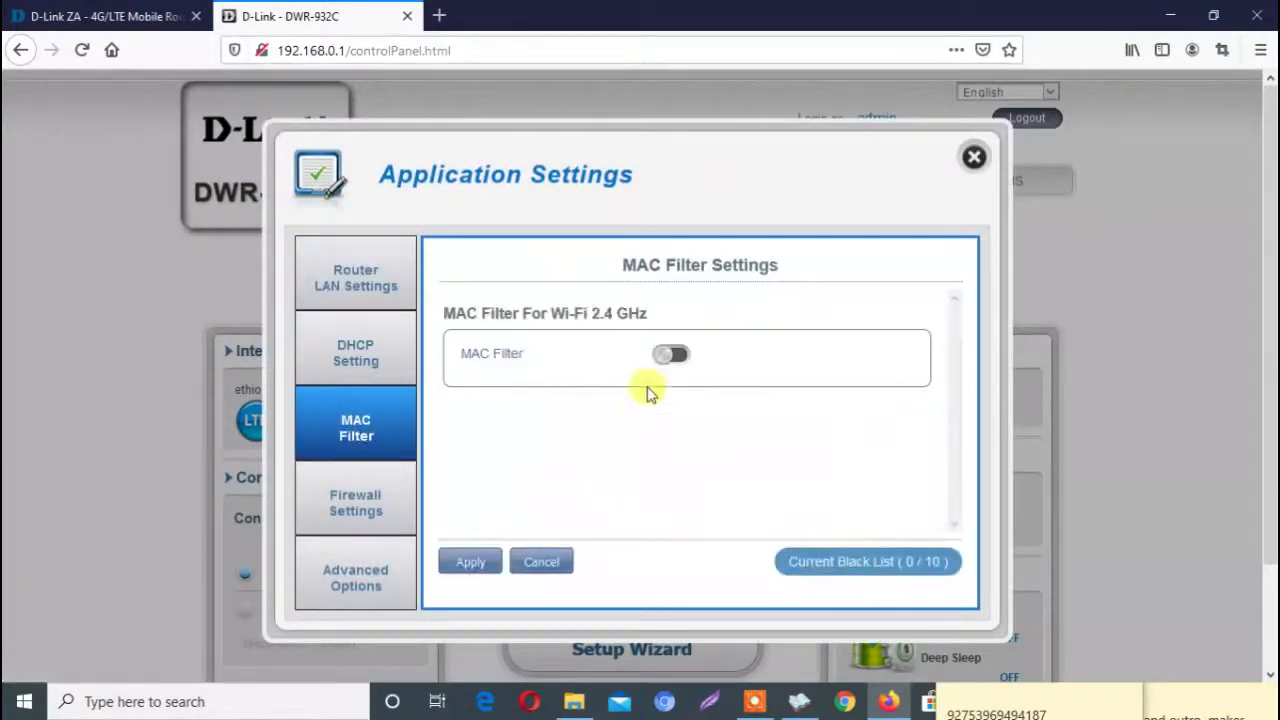
click(668, 357)
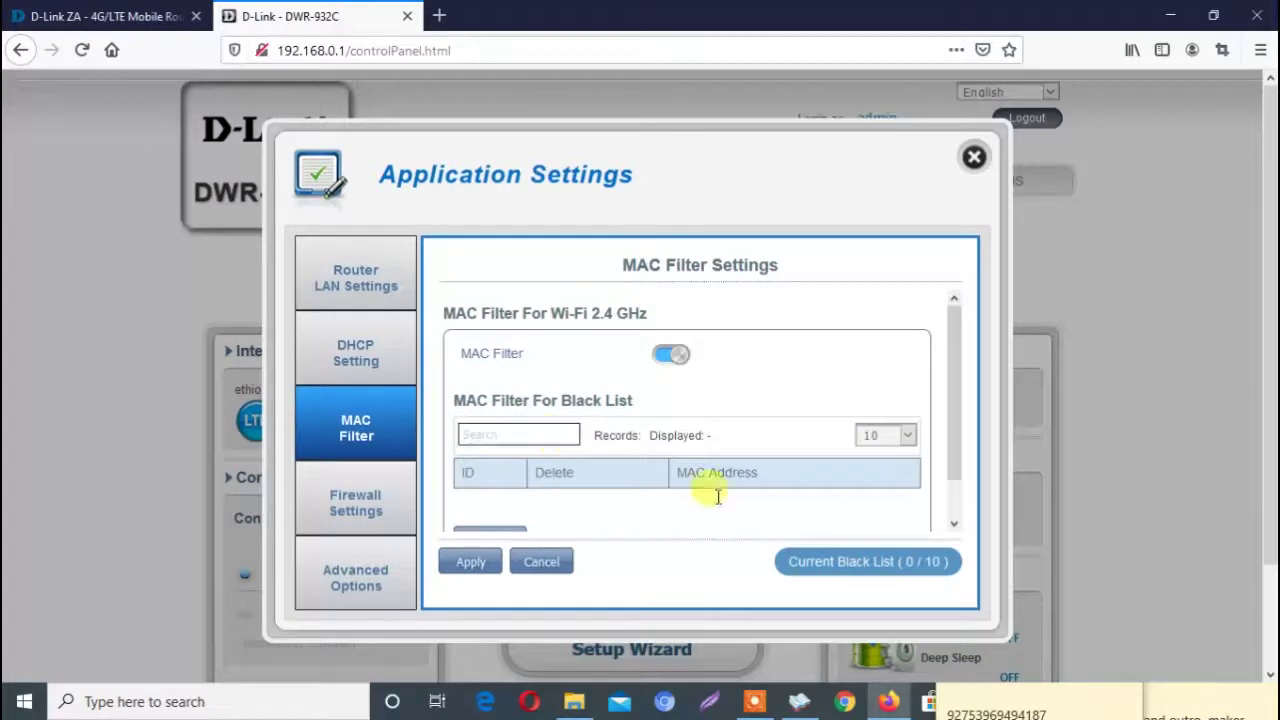
scroll(945, 512, down, 2)
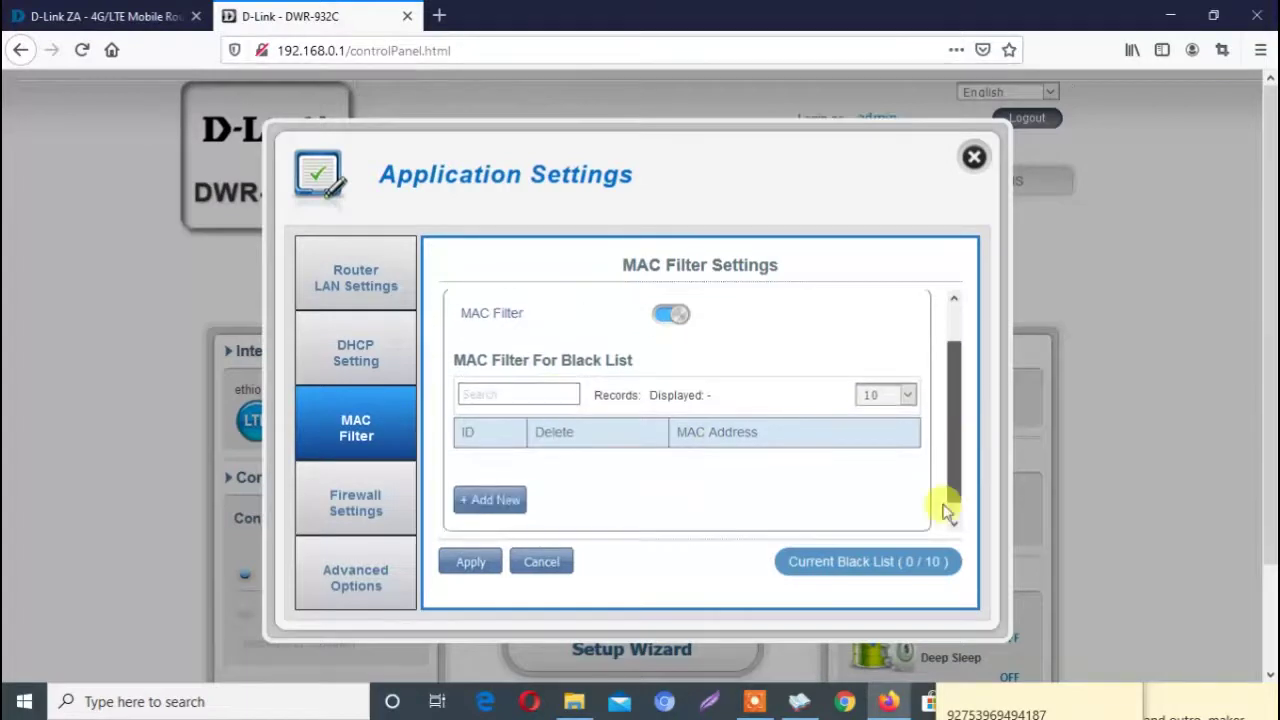
click(472, 499)
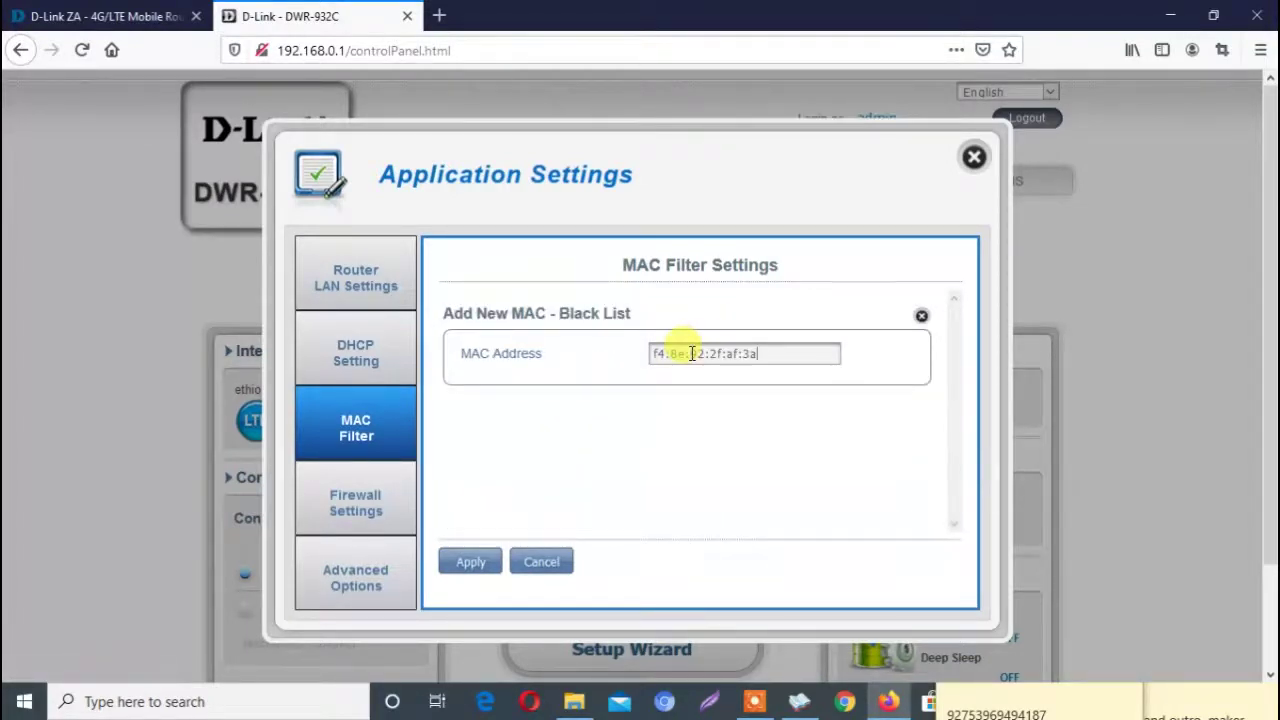
drag(758, 354, 652, 354)
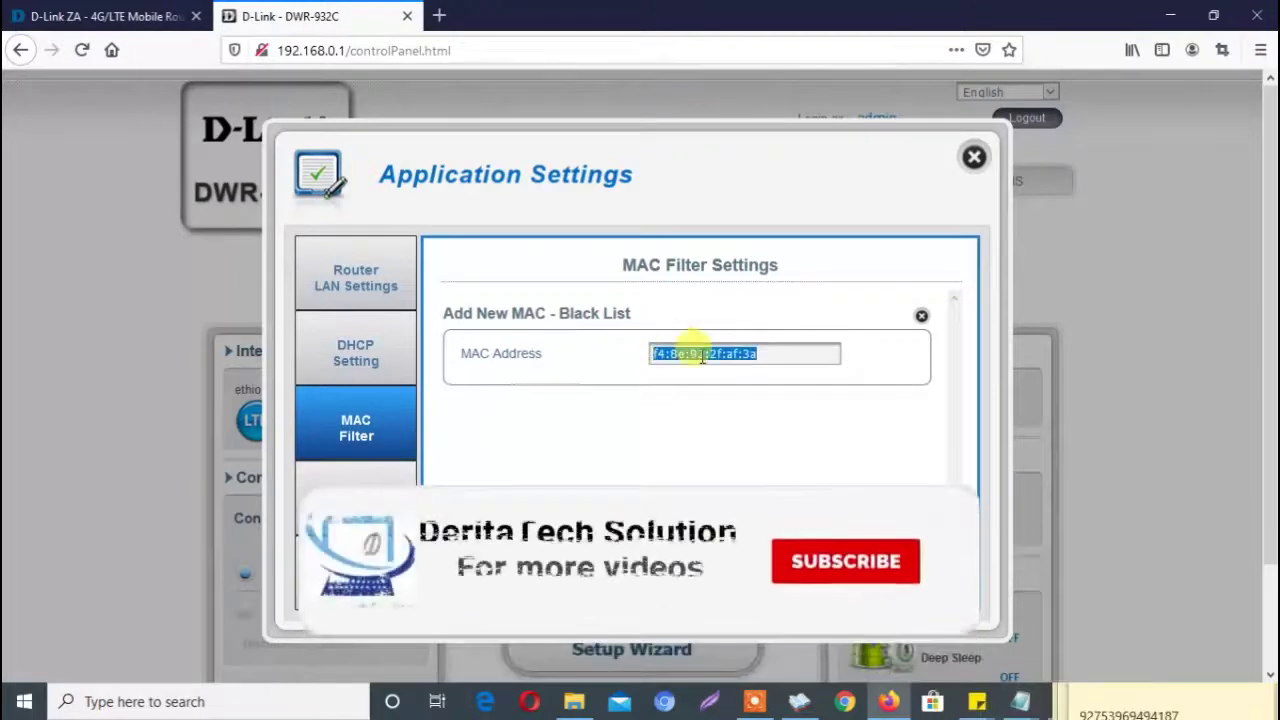
click(768, 354)
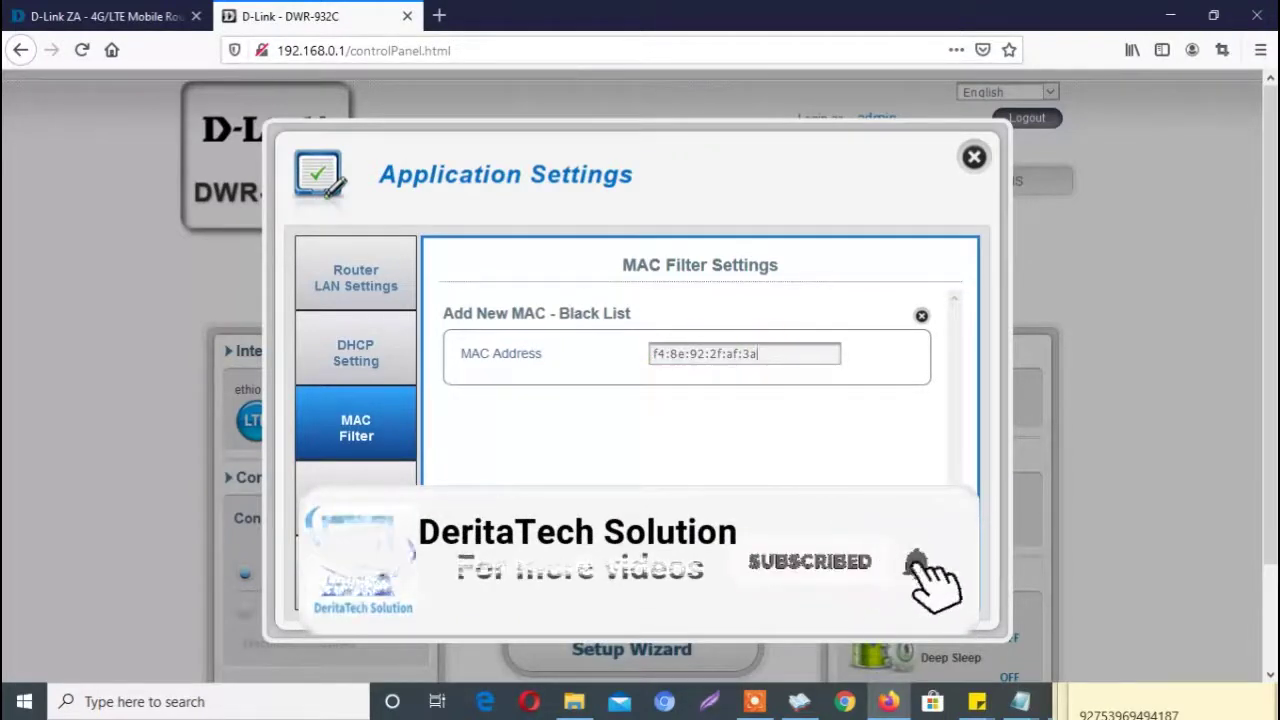
drag(758, 354, 624, 352)
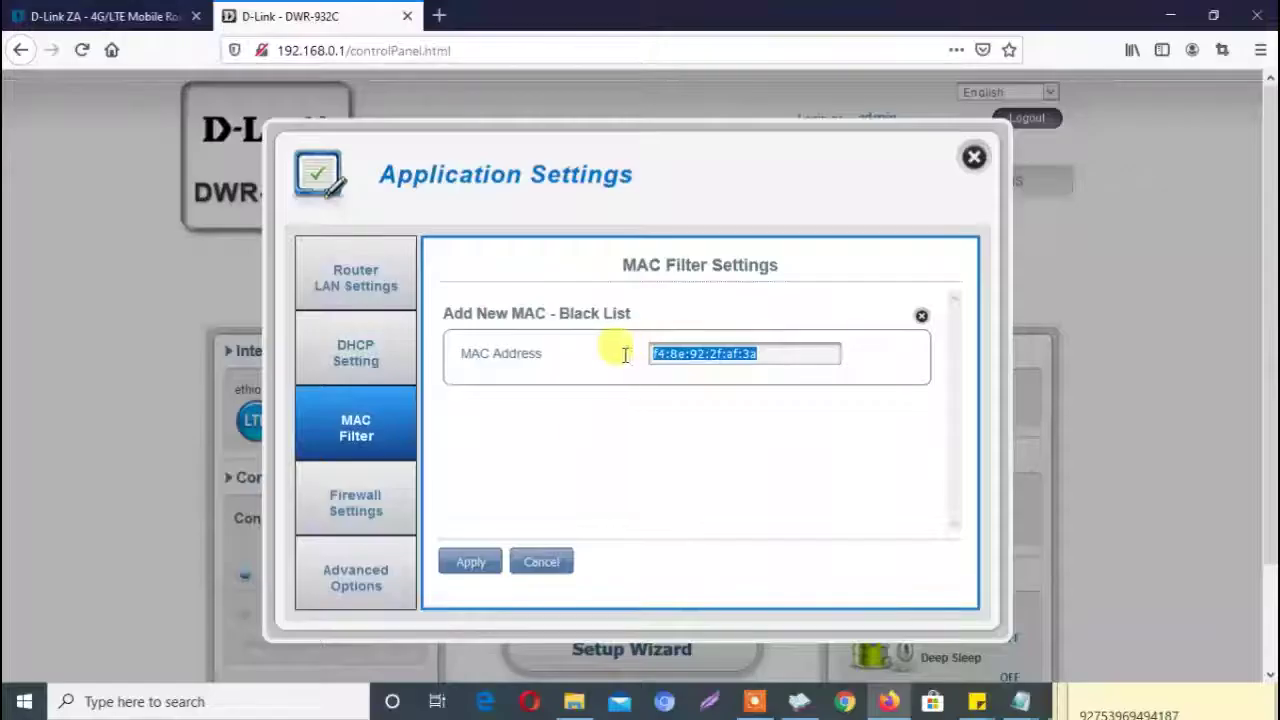
click(462, 570)
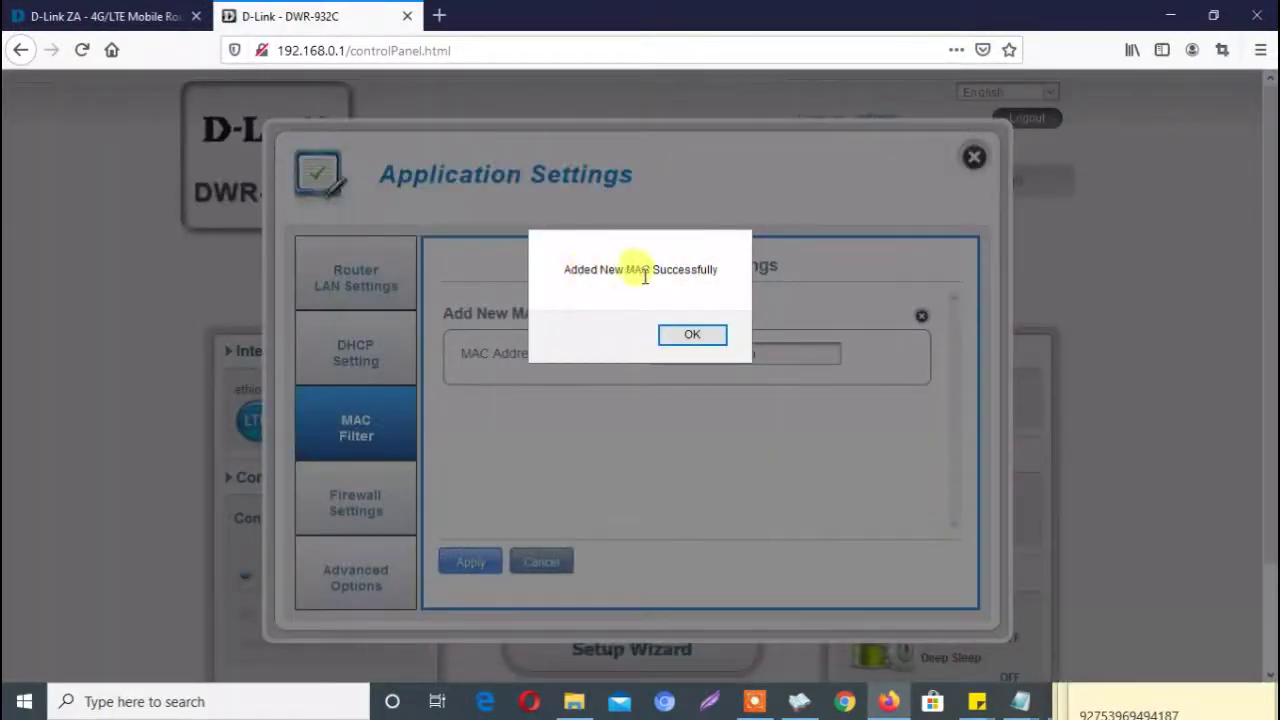
click(694, 334)
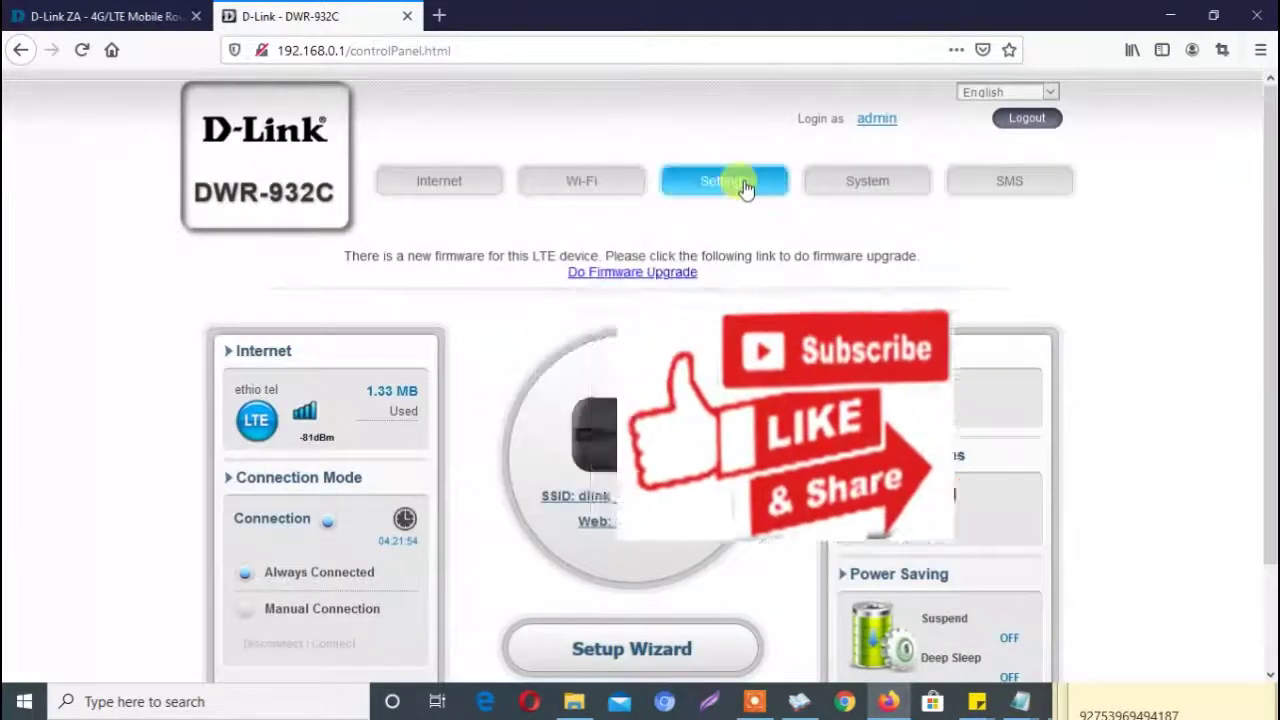
Check the MAC Filter black list still holds f4:8e:92:2f:af:3a with filtering enabled
click(710, 180)
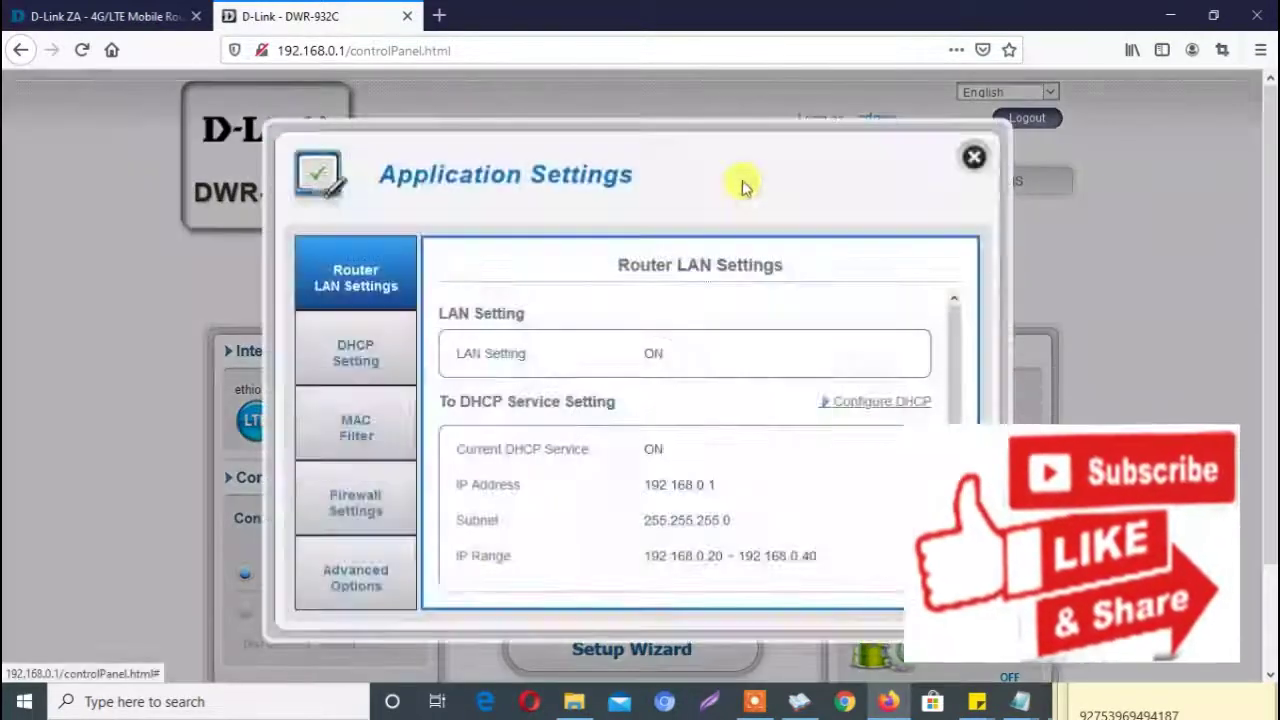
click(358, 425)
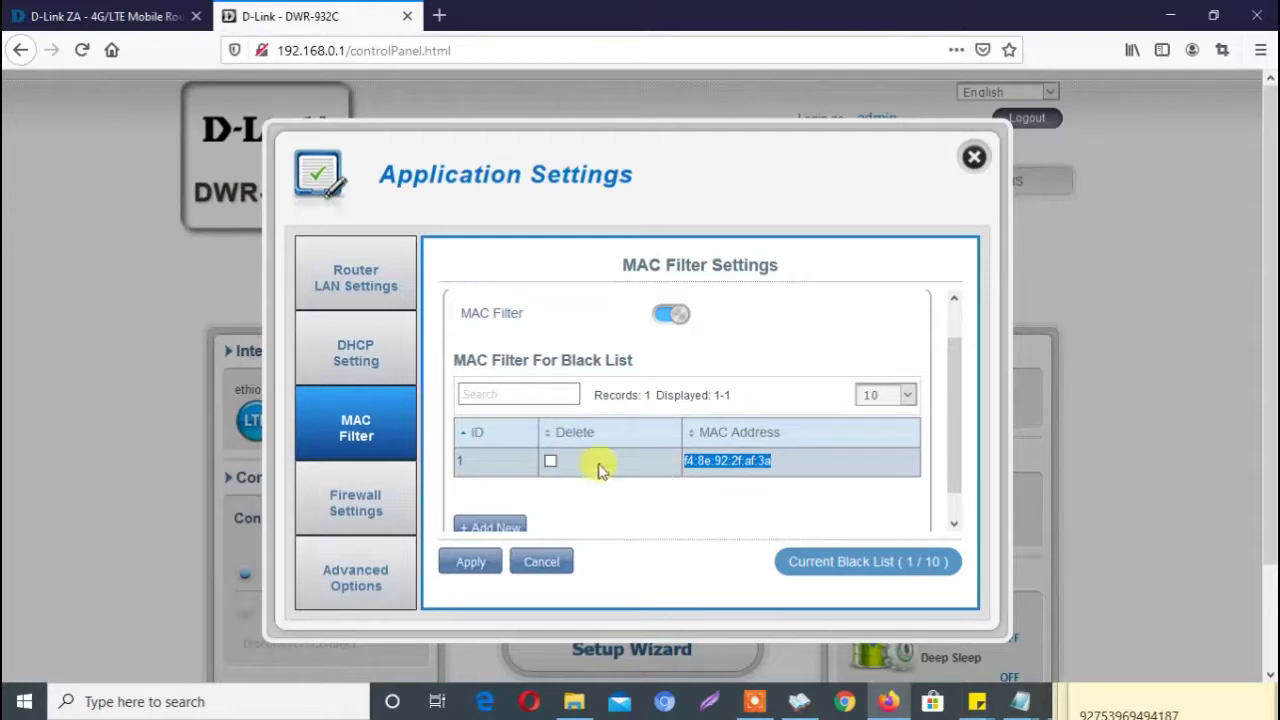
click(575, 488)
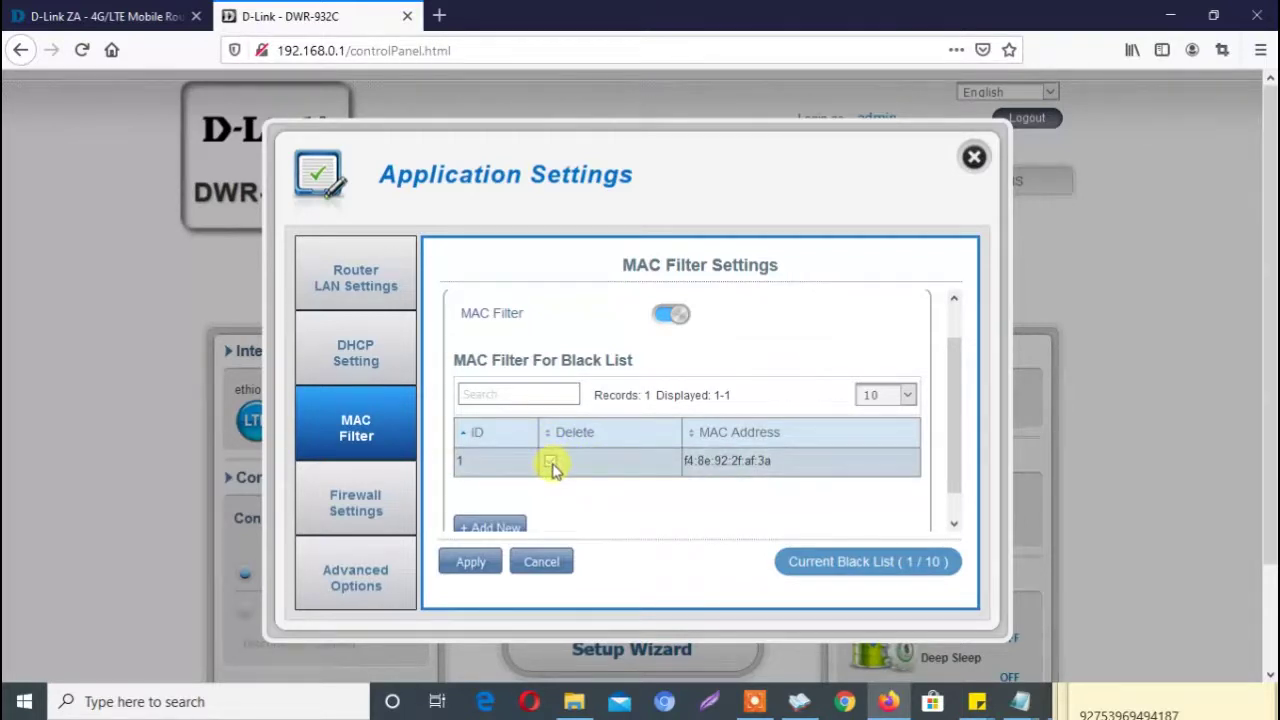
click(550, 463)
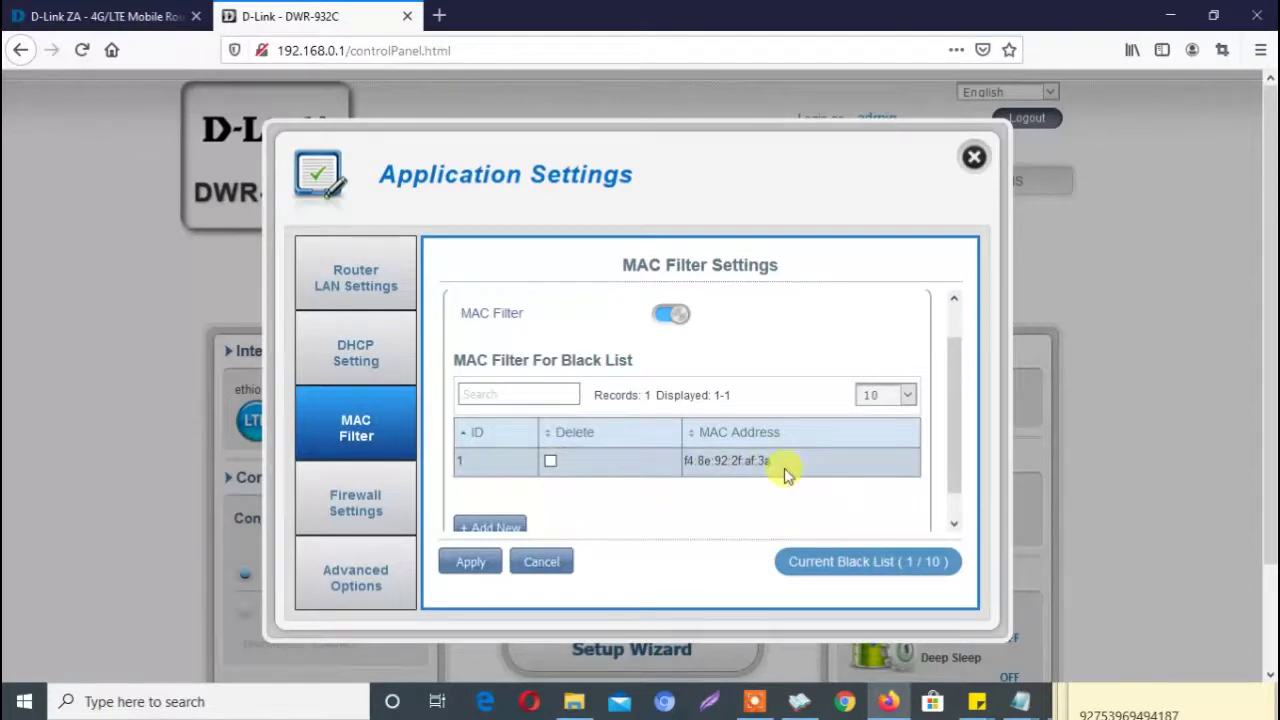
drag(787, 470, 686, 463)
click(705, 467)
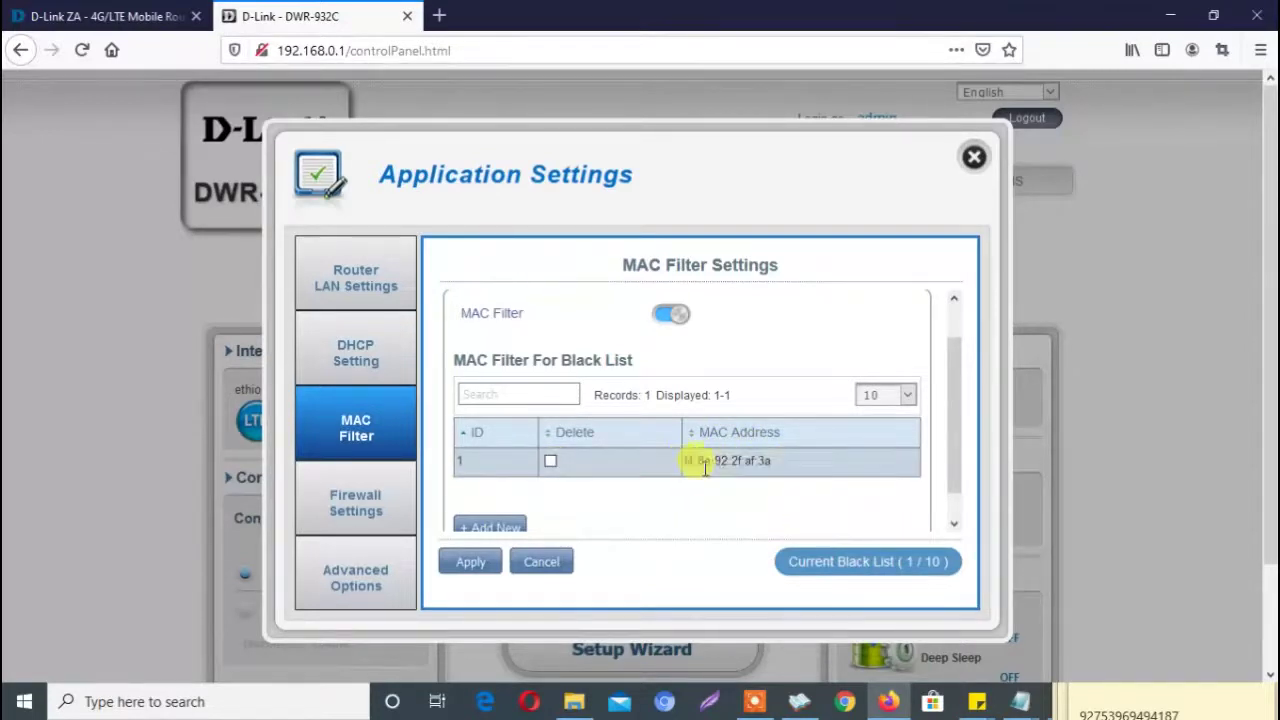